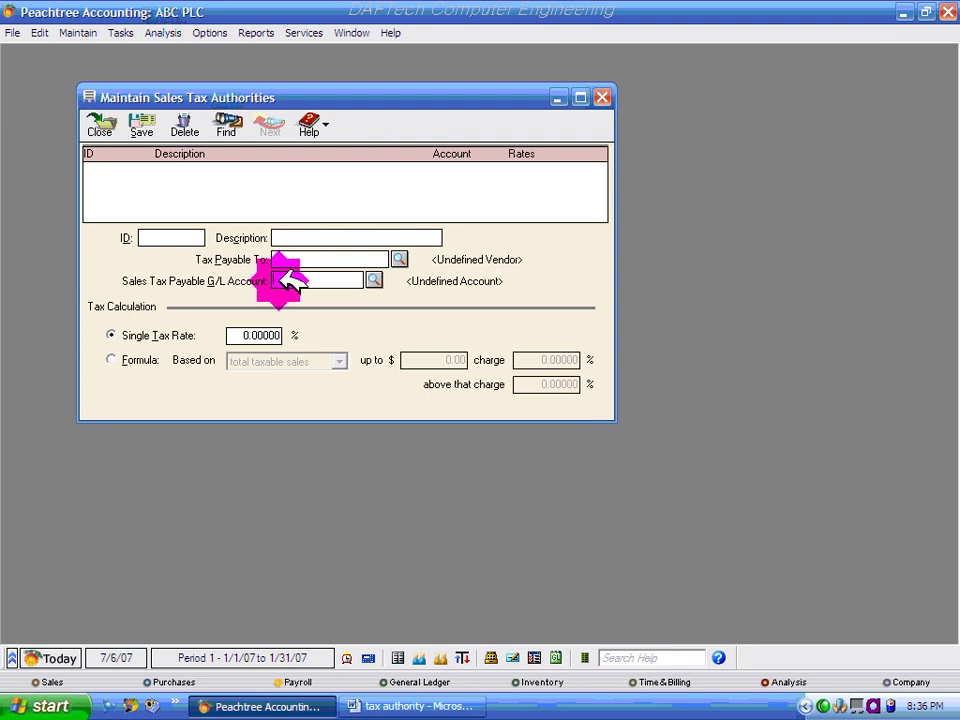
Step: Switch to the tax authority document in Word and append "Authority" to the Federal Sales Tax description line
click(311, 281)
click(295, 240)
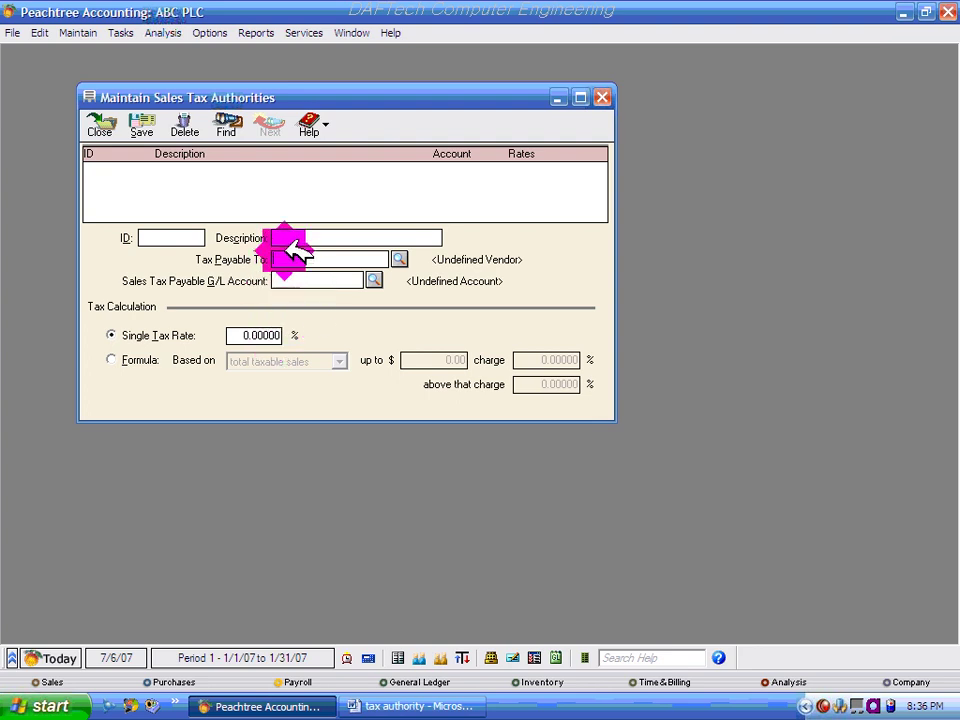
click(438, 706)
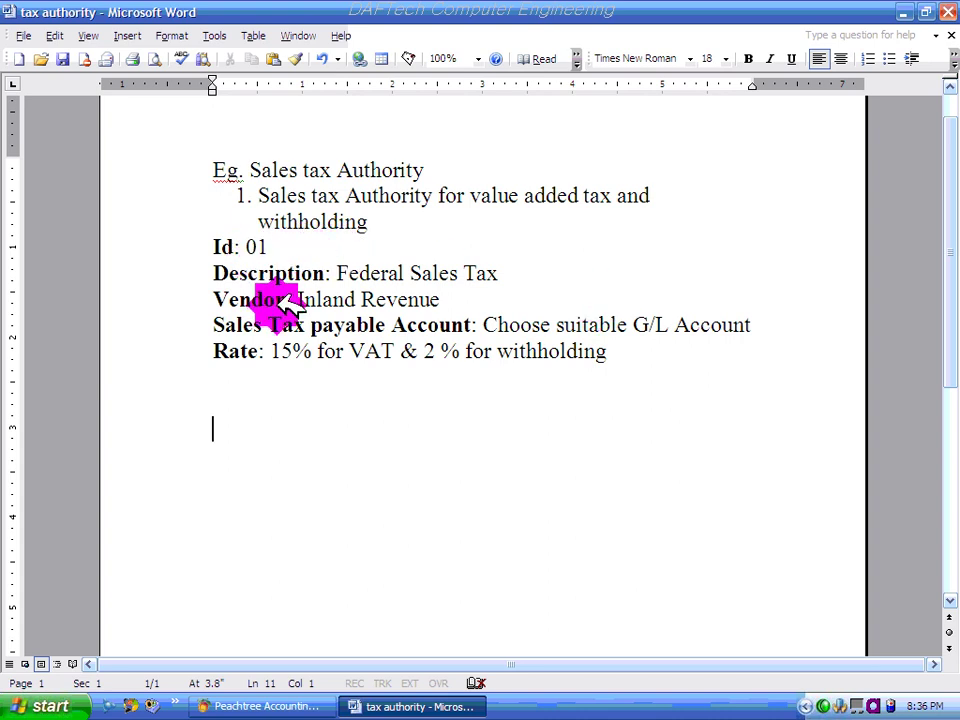
key(Up)
key(Up)
key(Up)
key(Up)
key(Up)
key(Up)
key(End)
text(Authority)
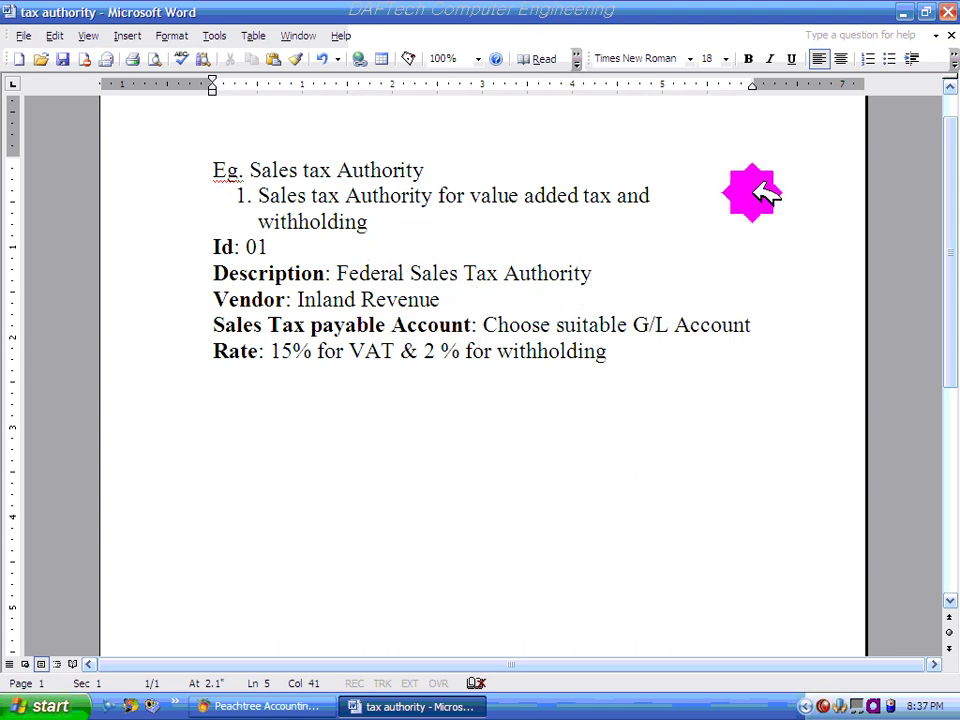
Step: Return to Peachtree Accounting and enter tax authority ID 01 with the description "Federal sales Tax Authority"
click(906, 11)
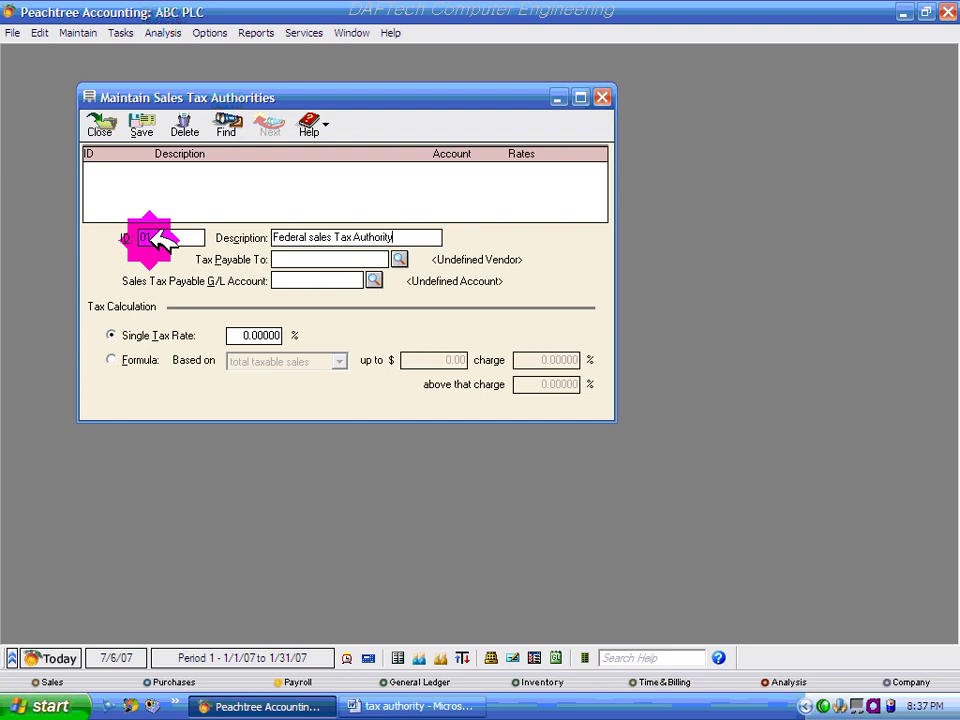
key(Tab)
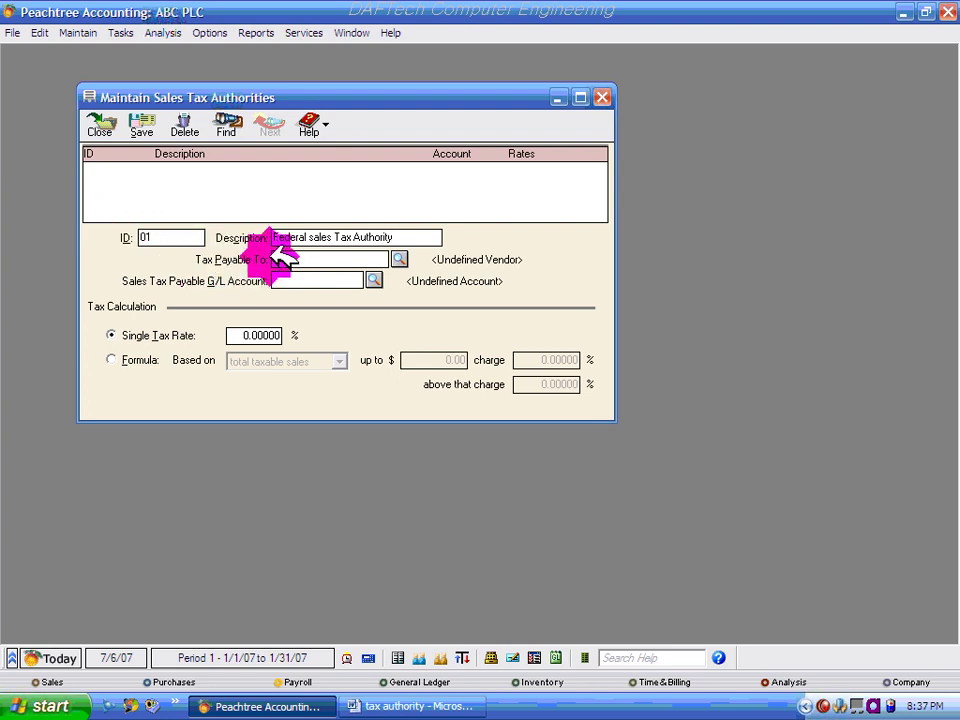
Step: Make the tax payable to the vendor Inland Revenue and set the single tax rate to 15%
click(399, 259)
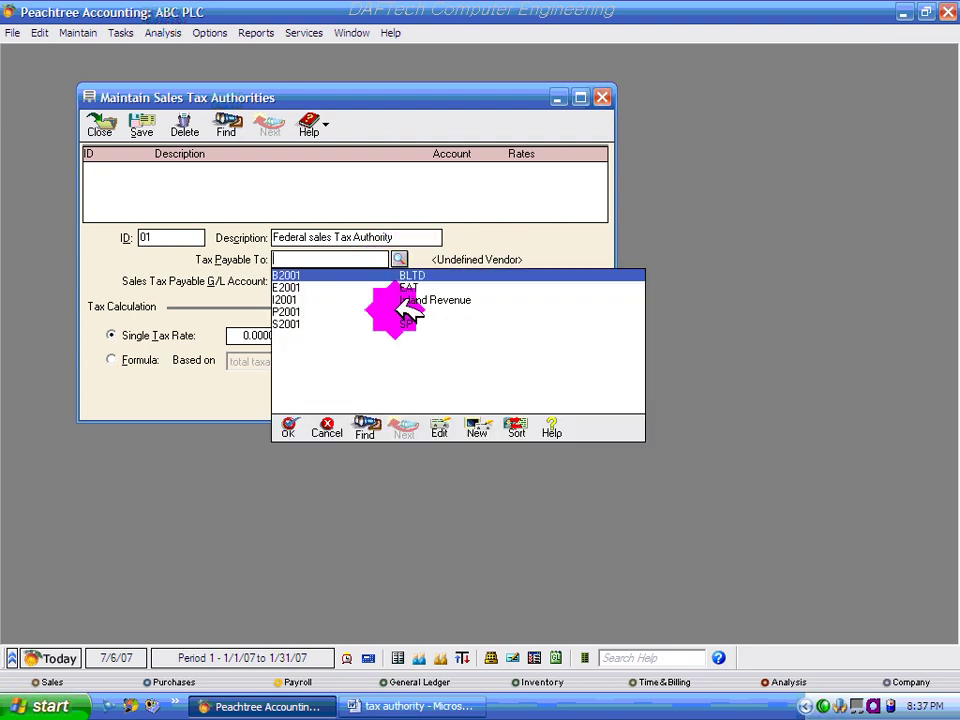
click(315, 300)
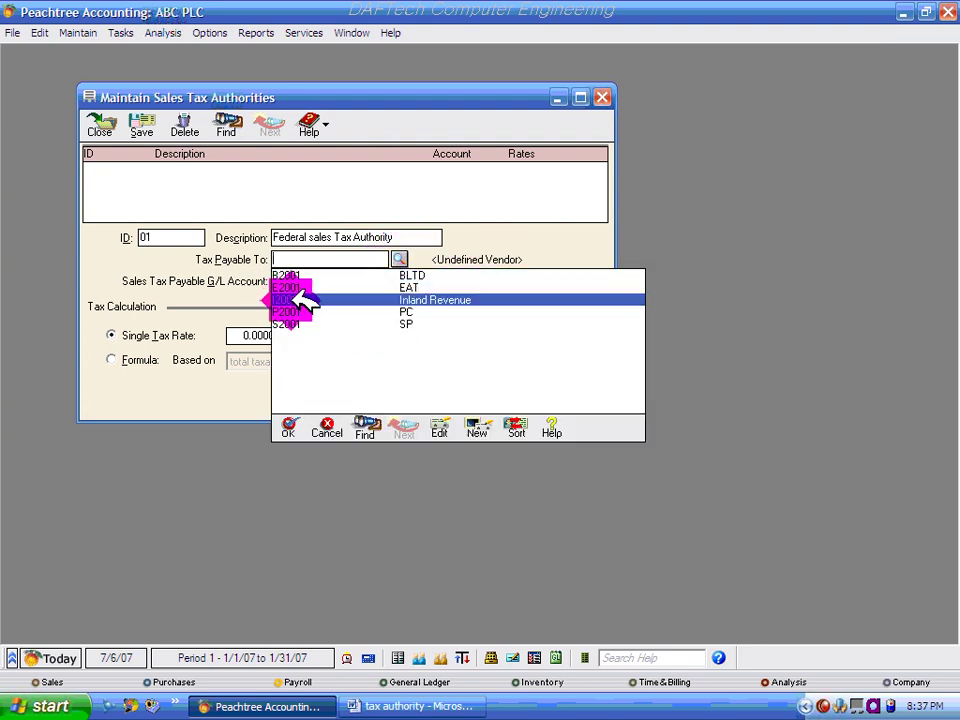
double_click(447, 300)
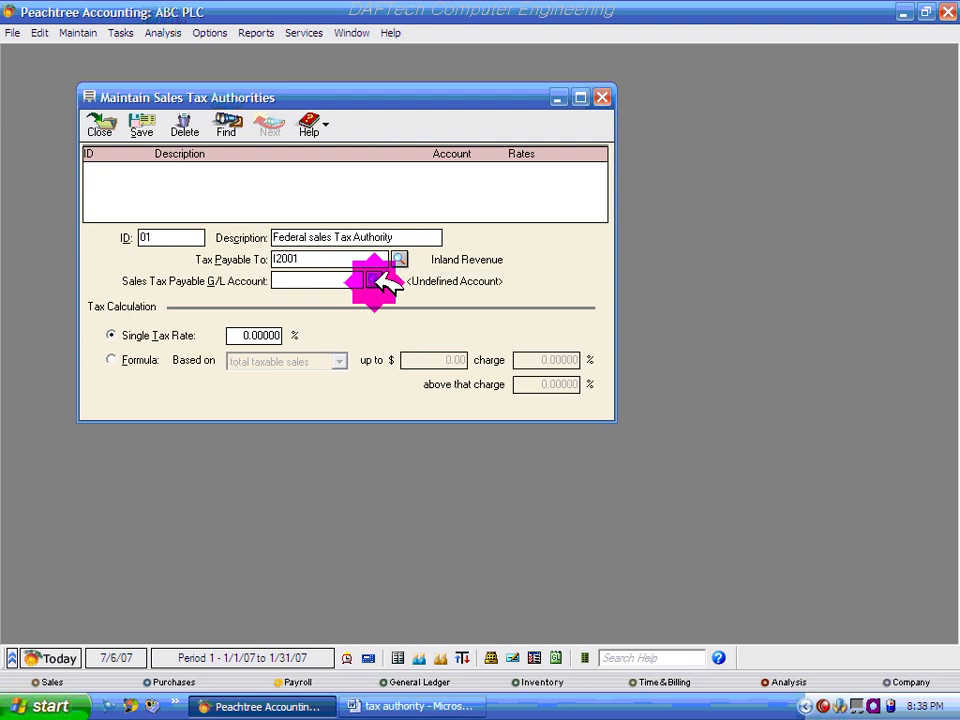
click(250, 337)
text(15)
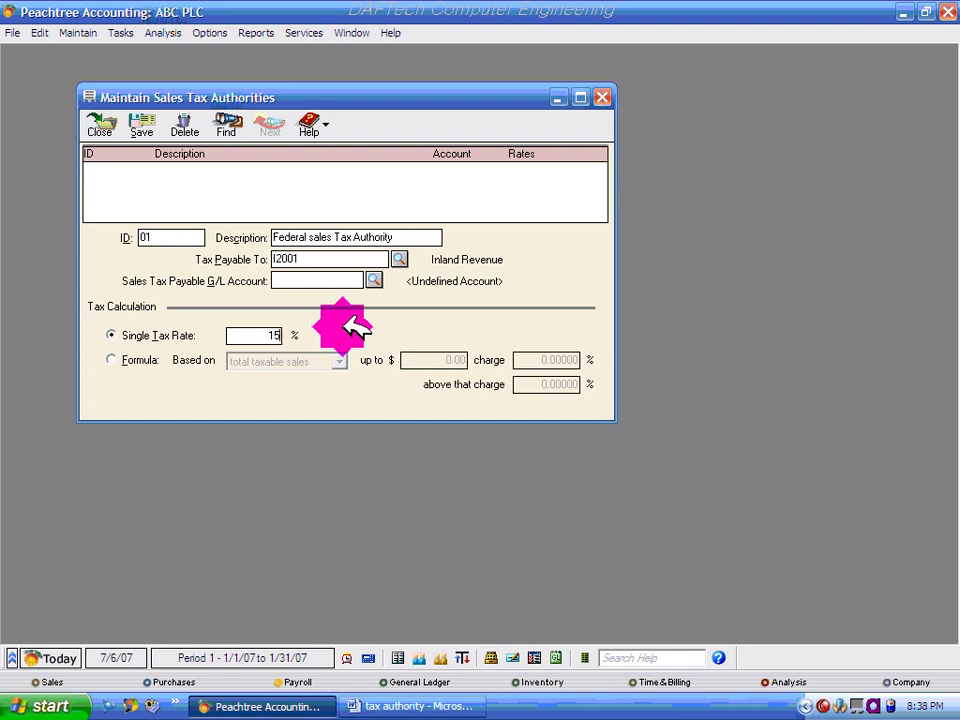
Step: Examine the payable accounts in the chart of accounts for one suited to sales tax payable
click(290, 281)
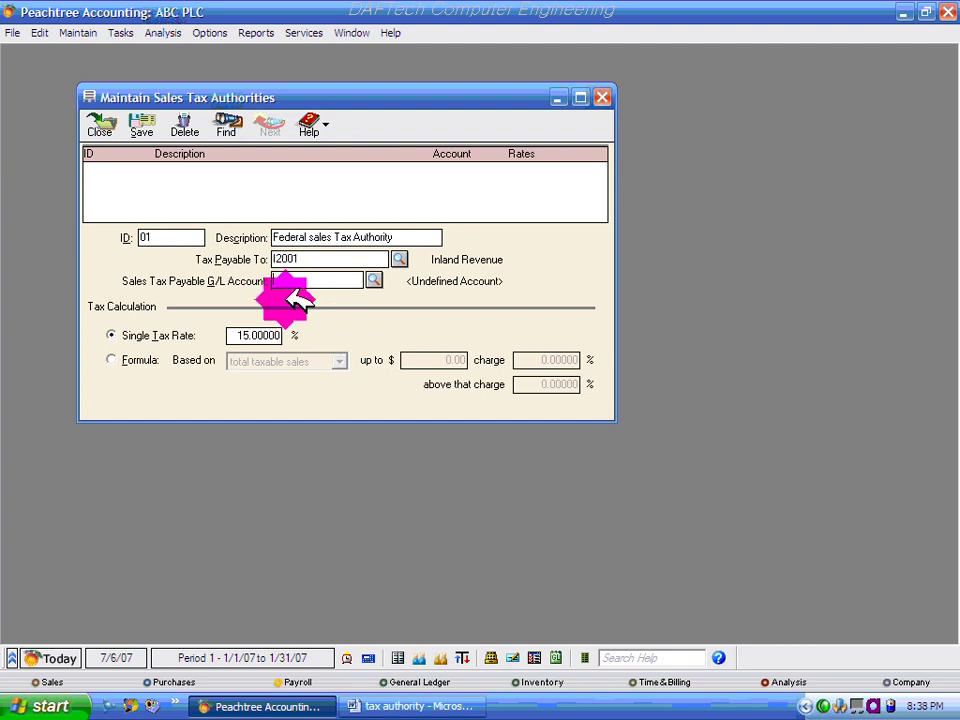
right_click(300, 286)
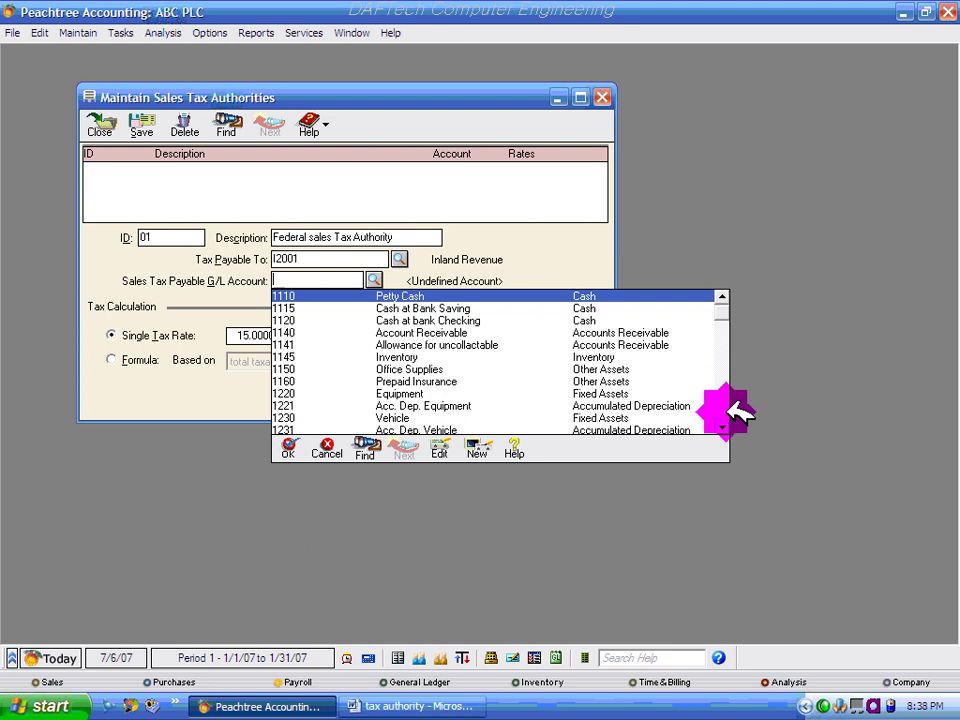
scroll(730, 425, down, 2)
scroll(735, 425, down, 1)
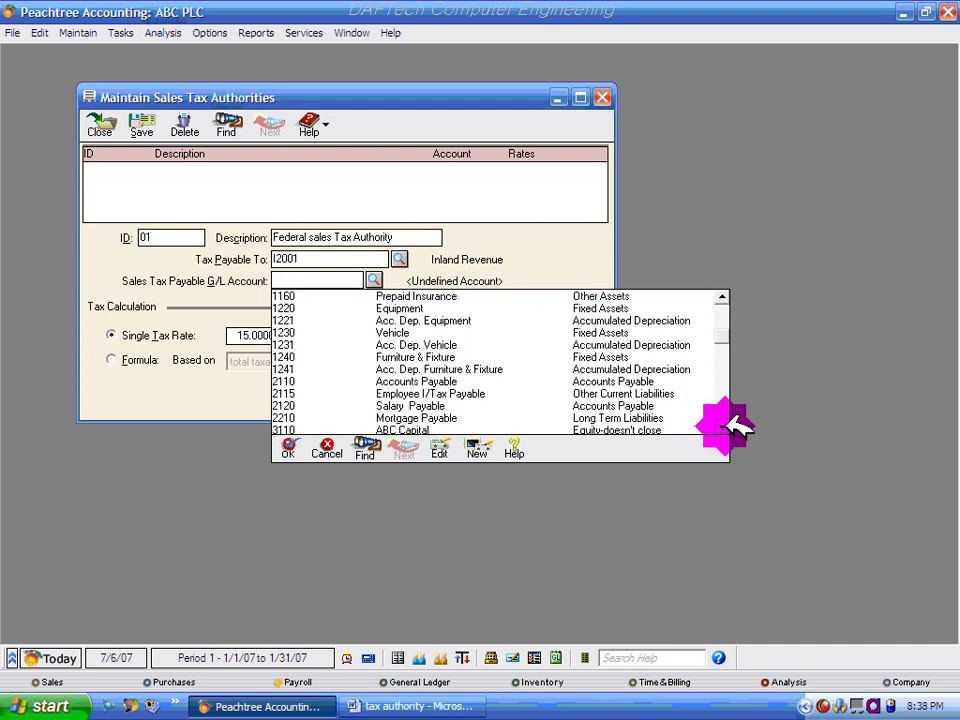
click(398, 383)
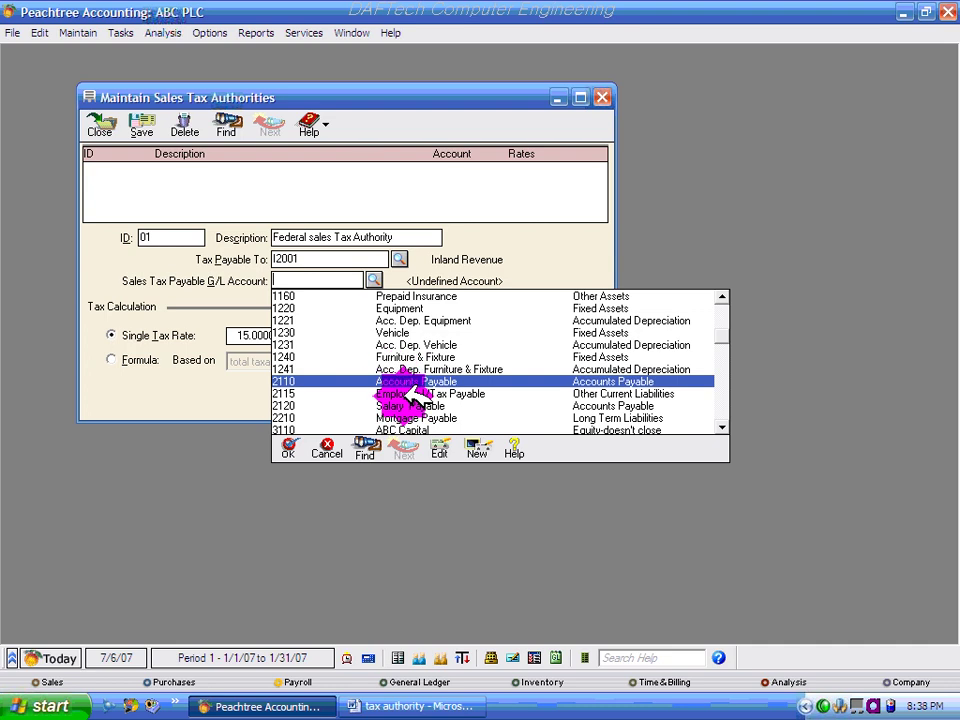
click(408, 394)
click(408, 406)
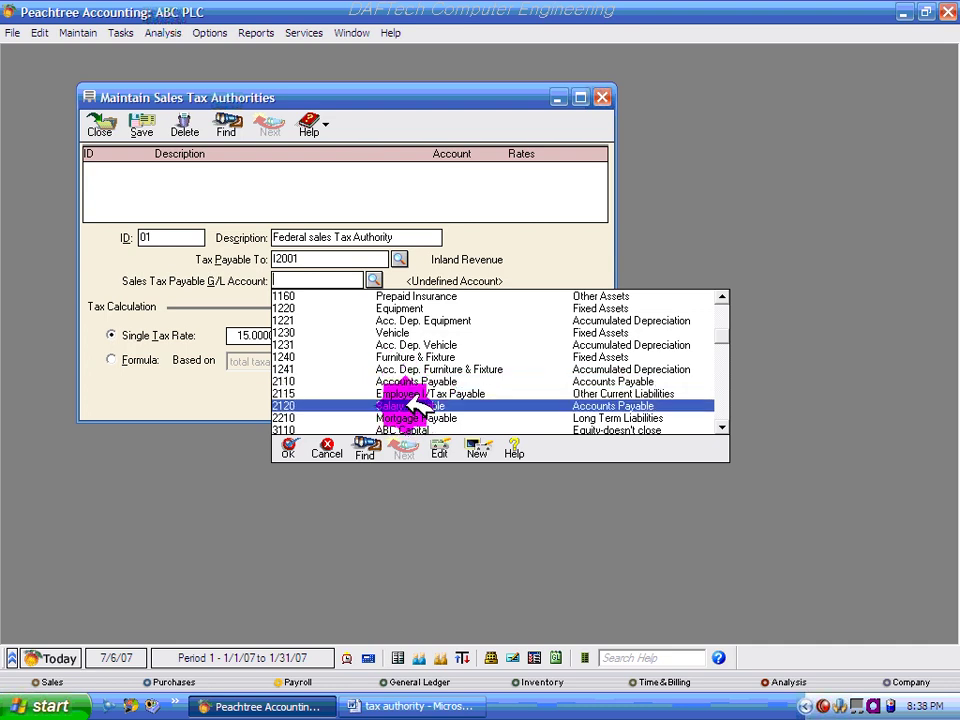
click(408, 418)
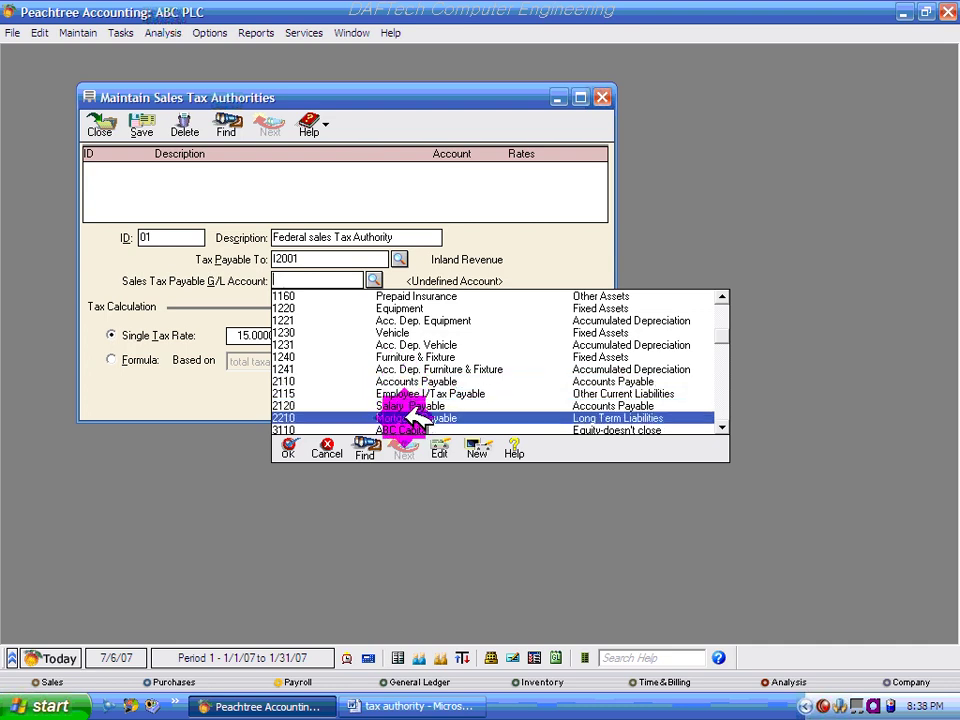
click(406, 406)
click(405, 394)
click(404, 382)
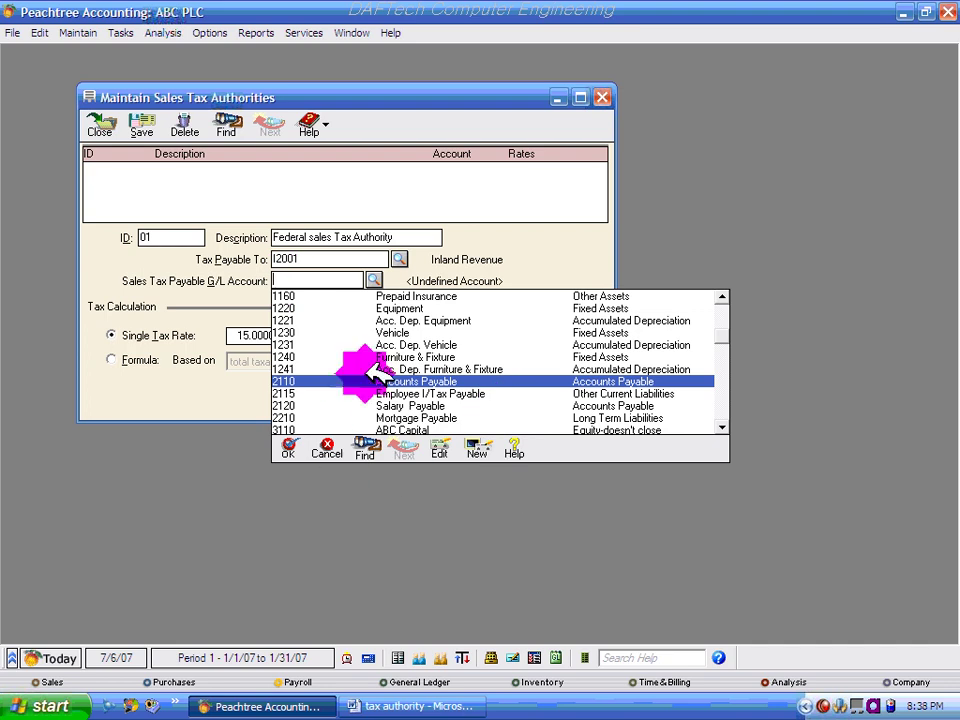
click(302, 394)
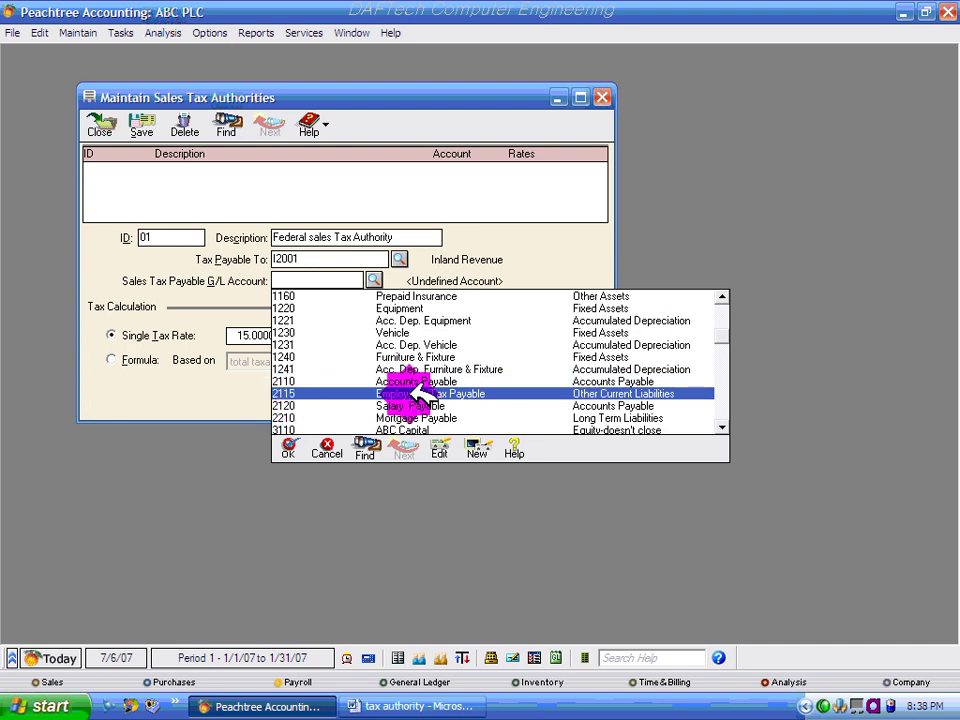
Step: Create and save a new G/L account 2116 described as "VAT Payable" with the type Other Current Liabilities
click(478, 450)
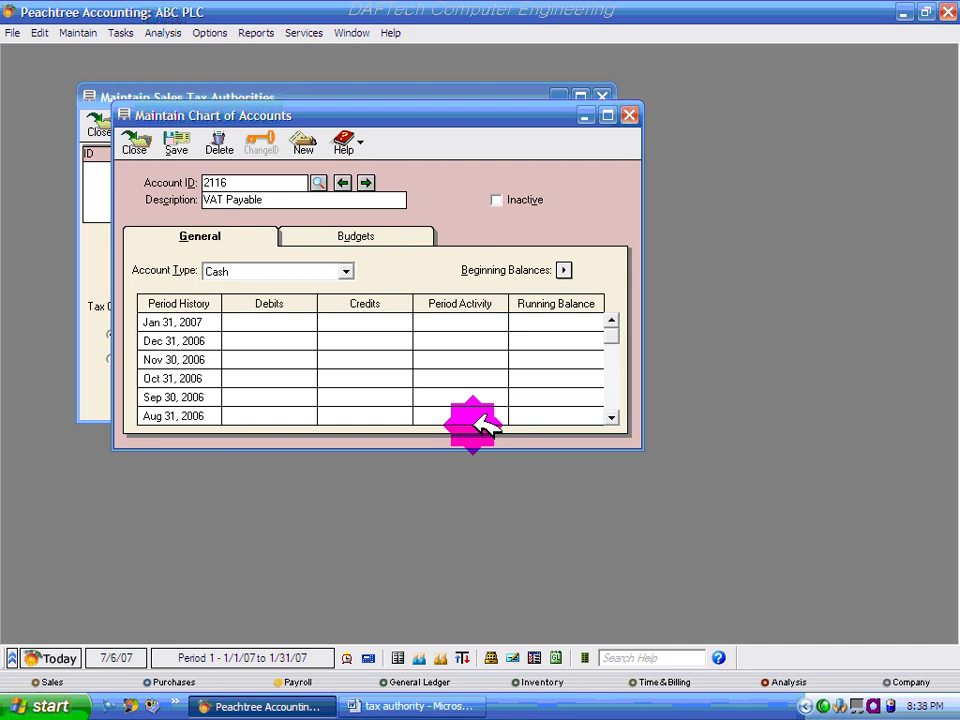
click(320, 268)
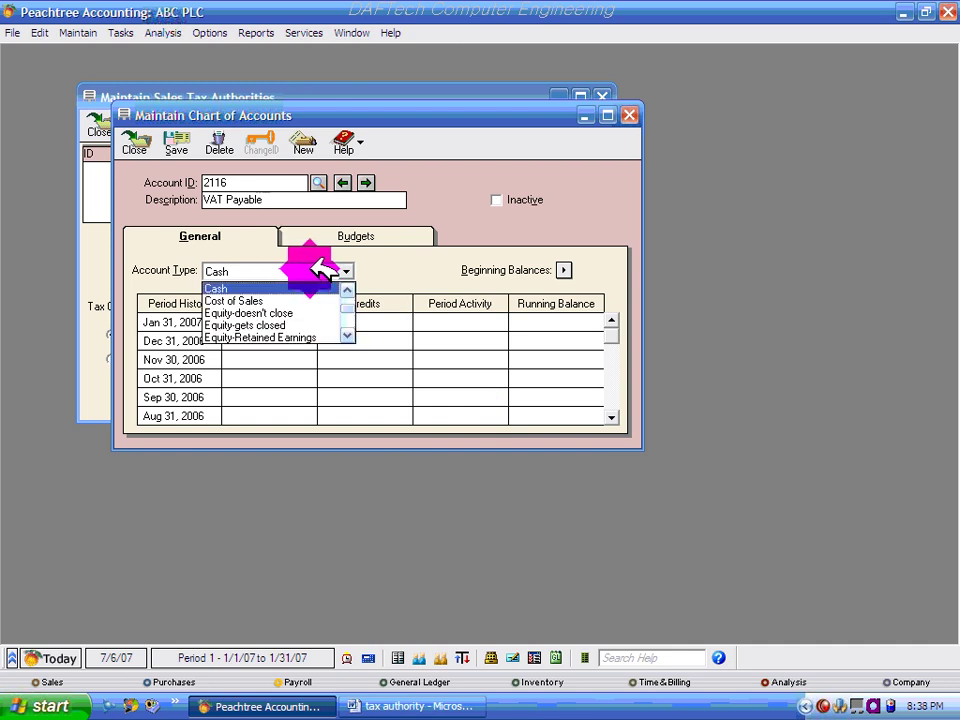
click(303, 266)
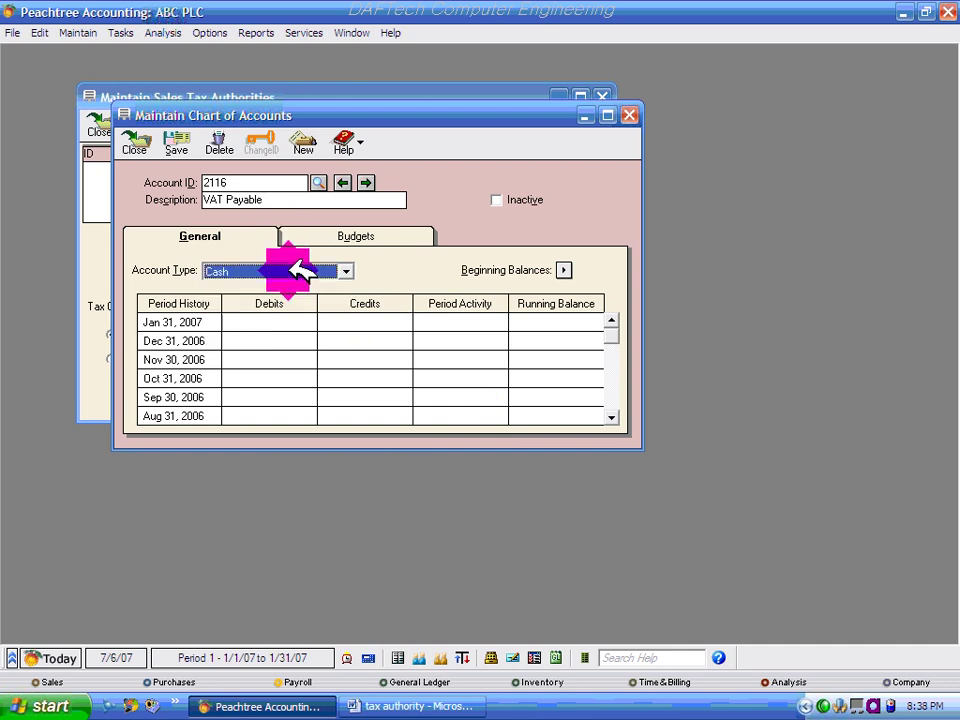
key(o)
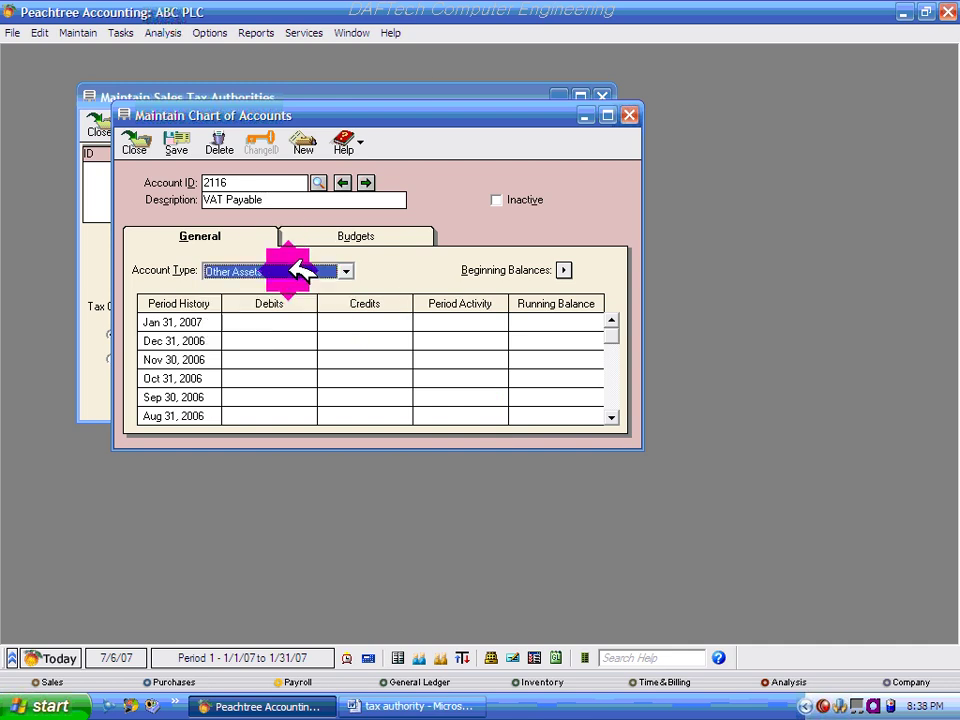
click(346, 271)
click(310, 336)
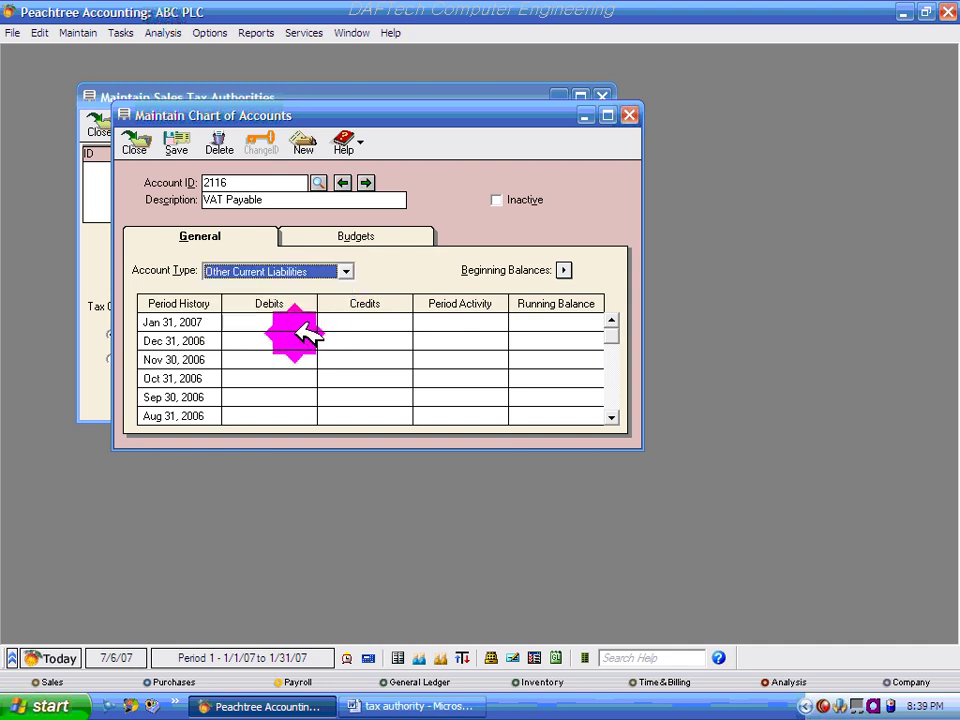
click(166, 146)
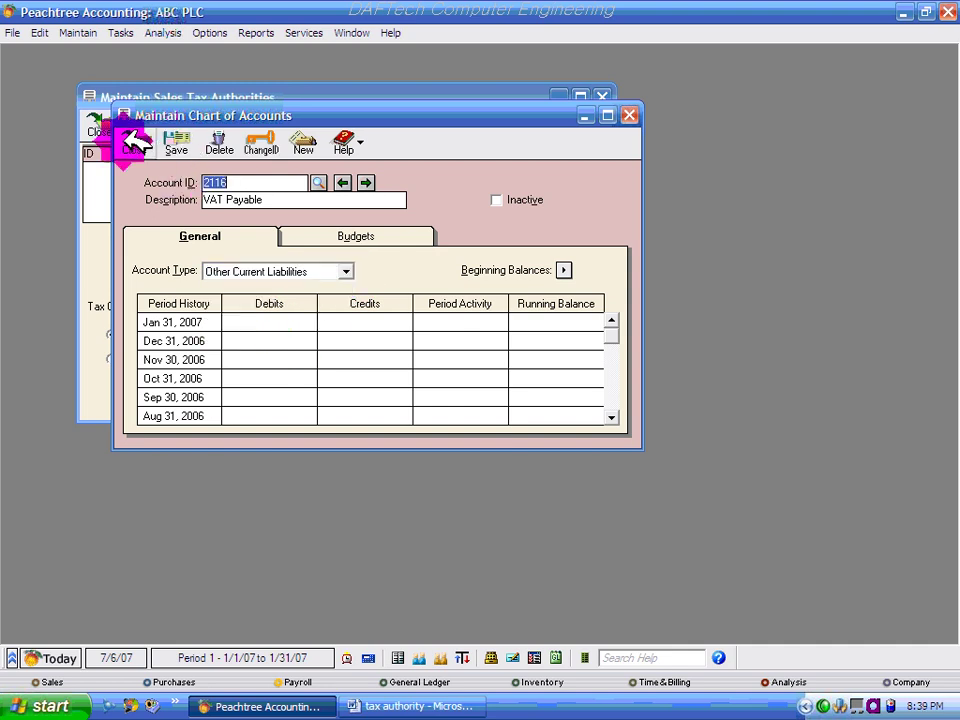
click(134, 145)
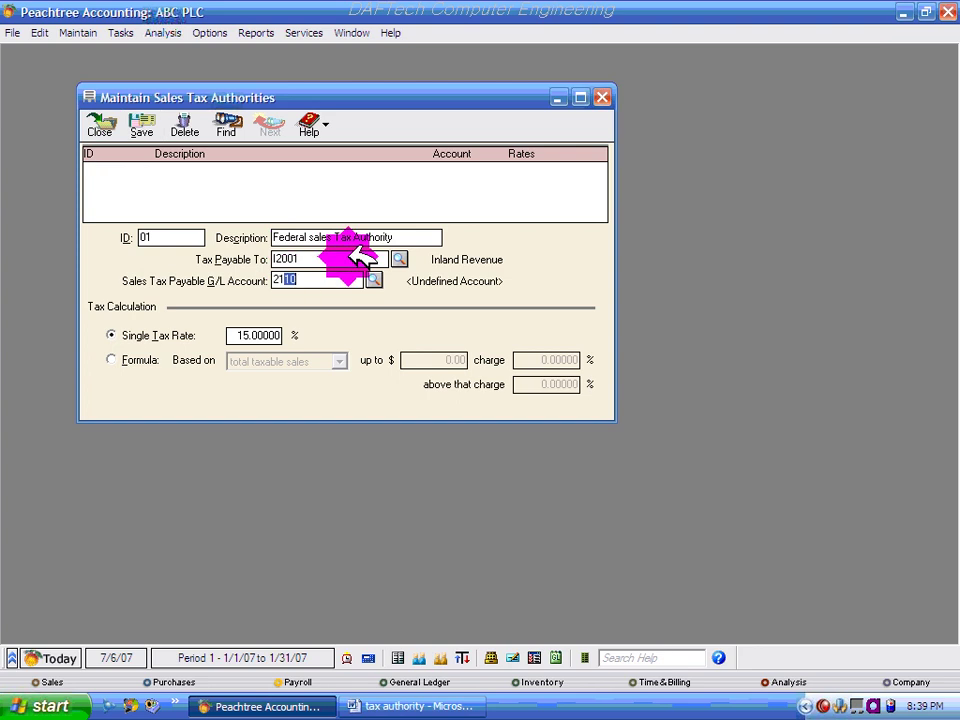
Step: Assign VAT Payable 2116 as the sales tax payable G/L account and save tax authority 01
click(373, 280)
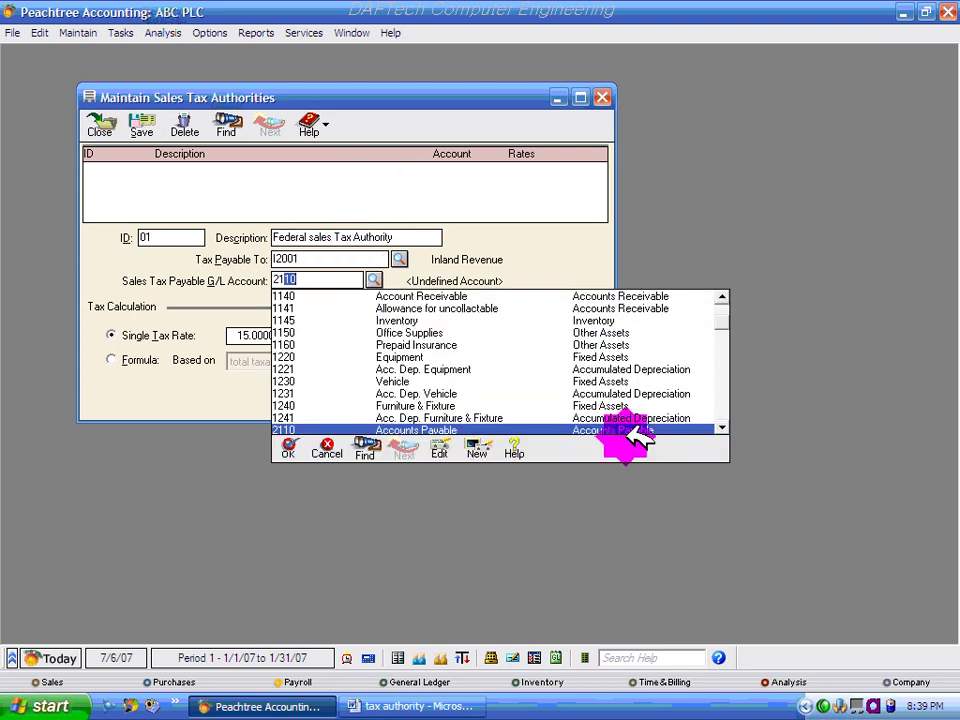
scroll(711, 427, down, 3)
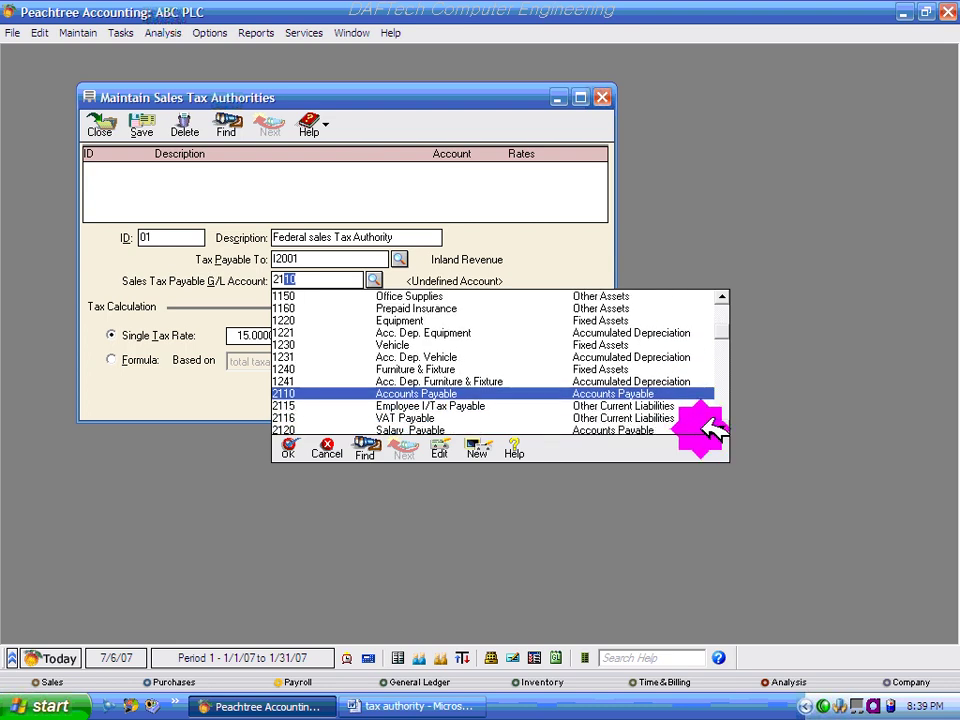
click(428, 417)
double_click(427, 418)
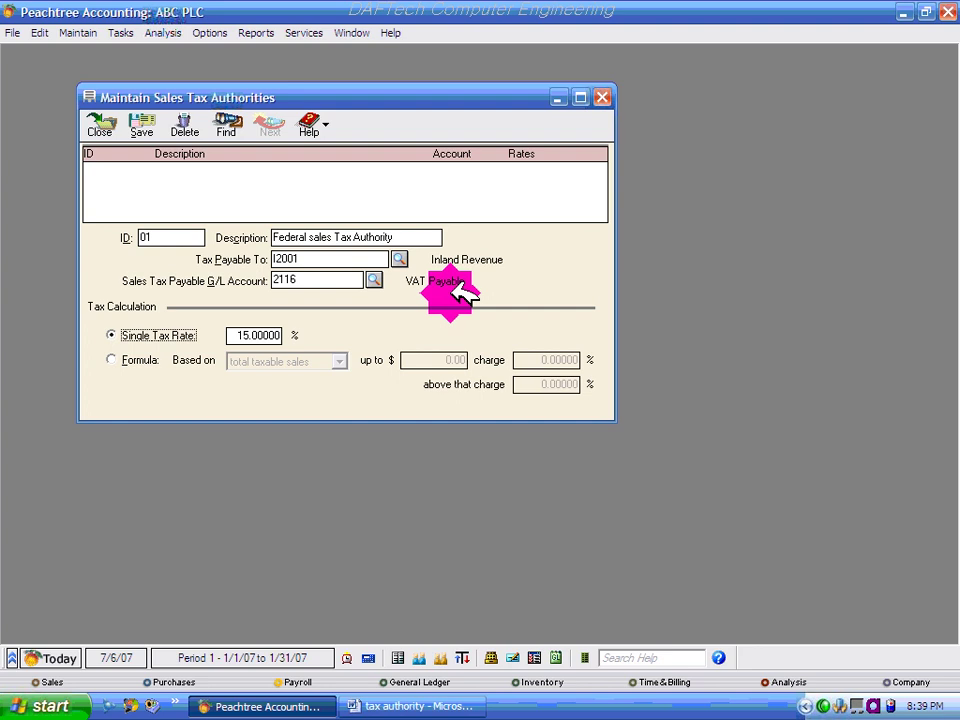
click(146, 126)
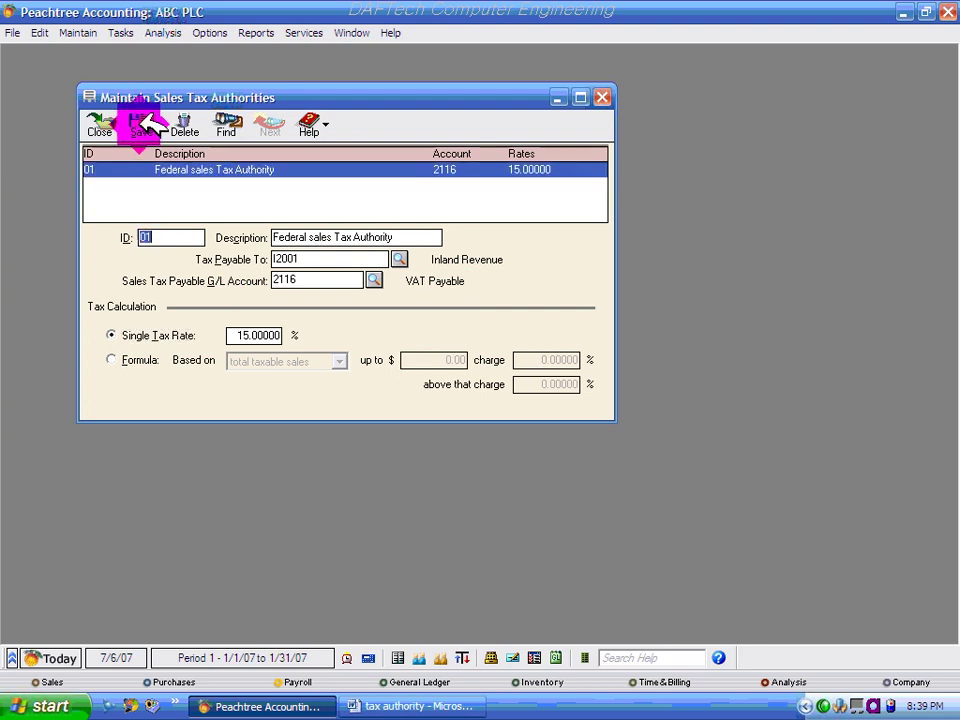
Step: Set the ID to 02 for a second sales tax authority, with Inland Revenue left as its vendor
click(285, 232)
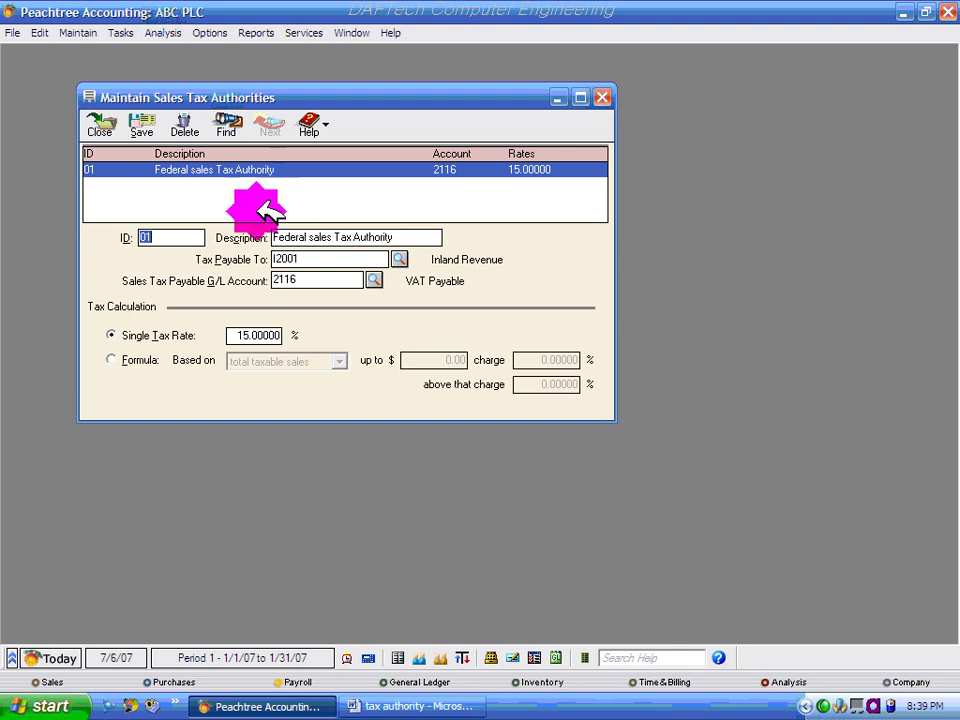
click(170, 237)
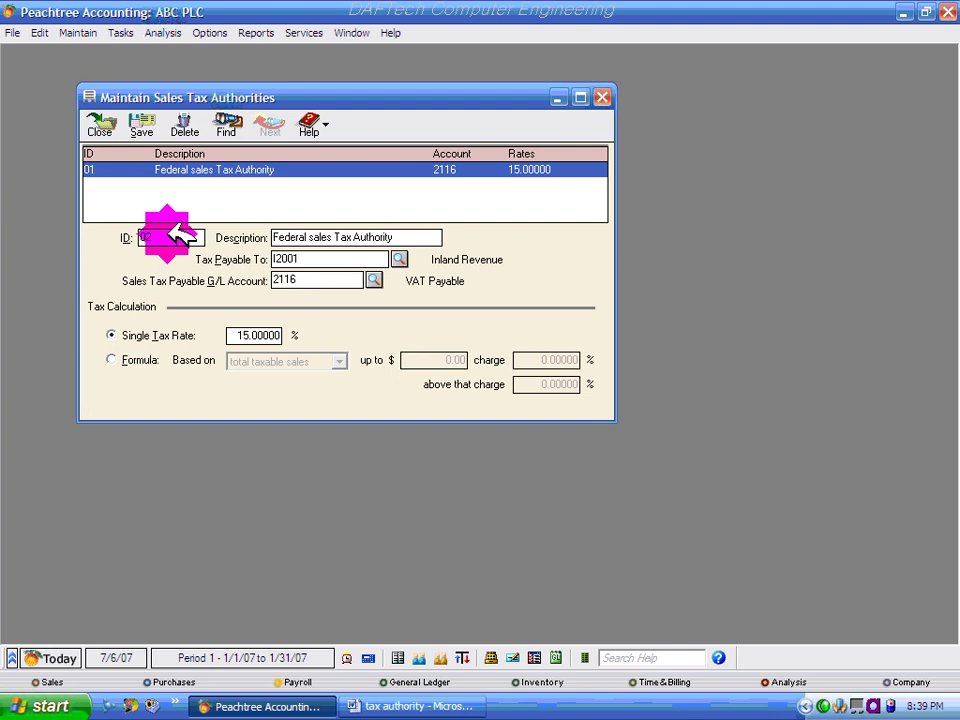
click(422, 236)
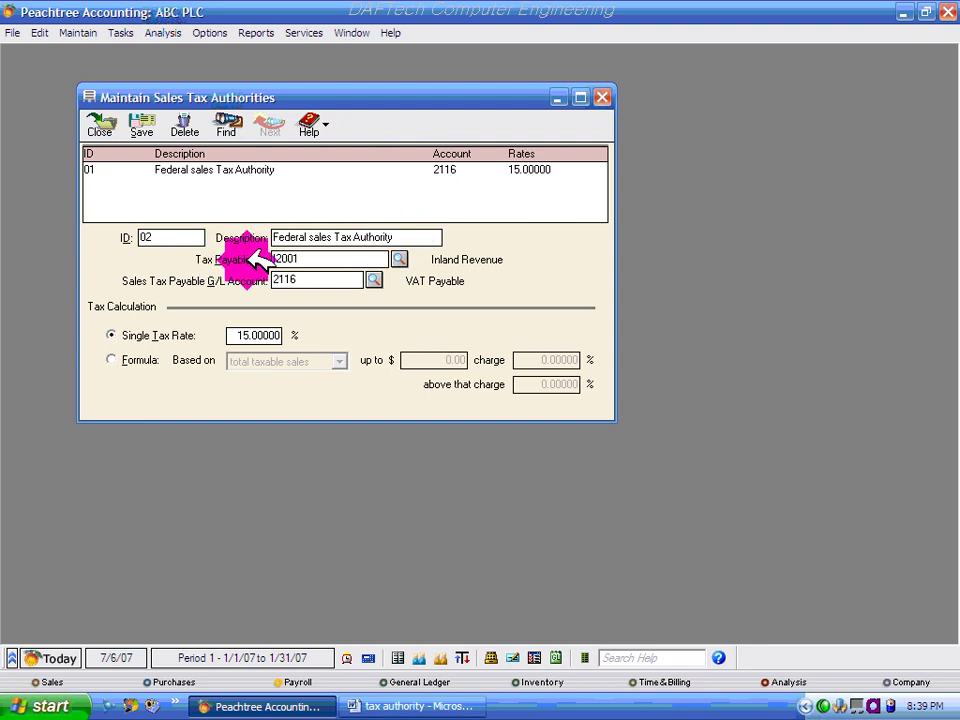
click(400, 259)
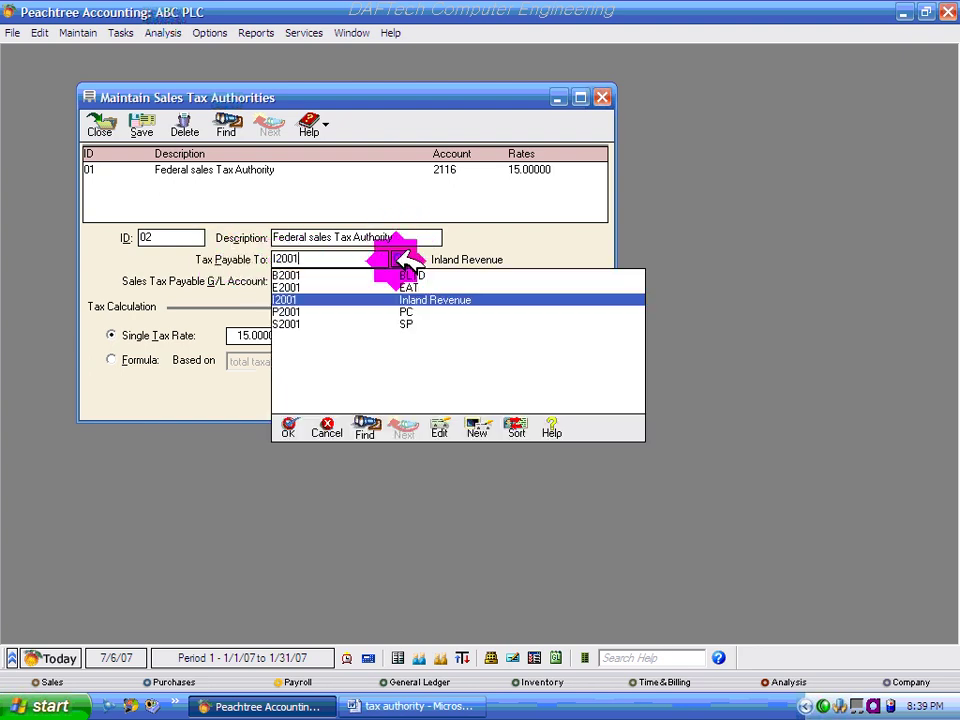
click(404, 259)
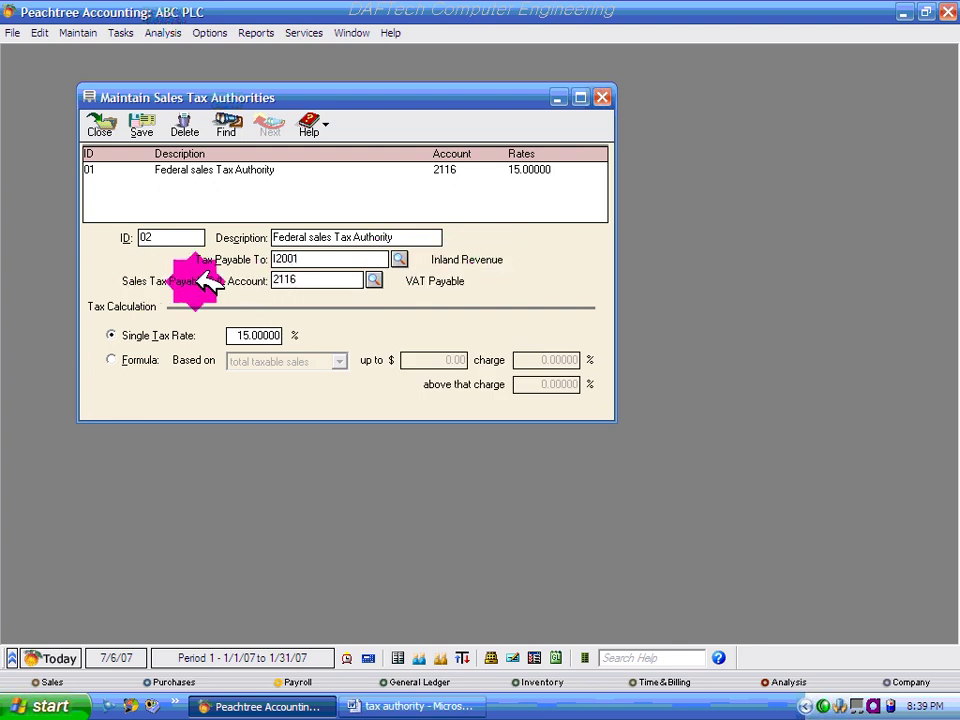
Step: Look through the chart of accounts for a withholding payable account to use with tax authority 02
click(374, 281)
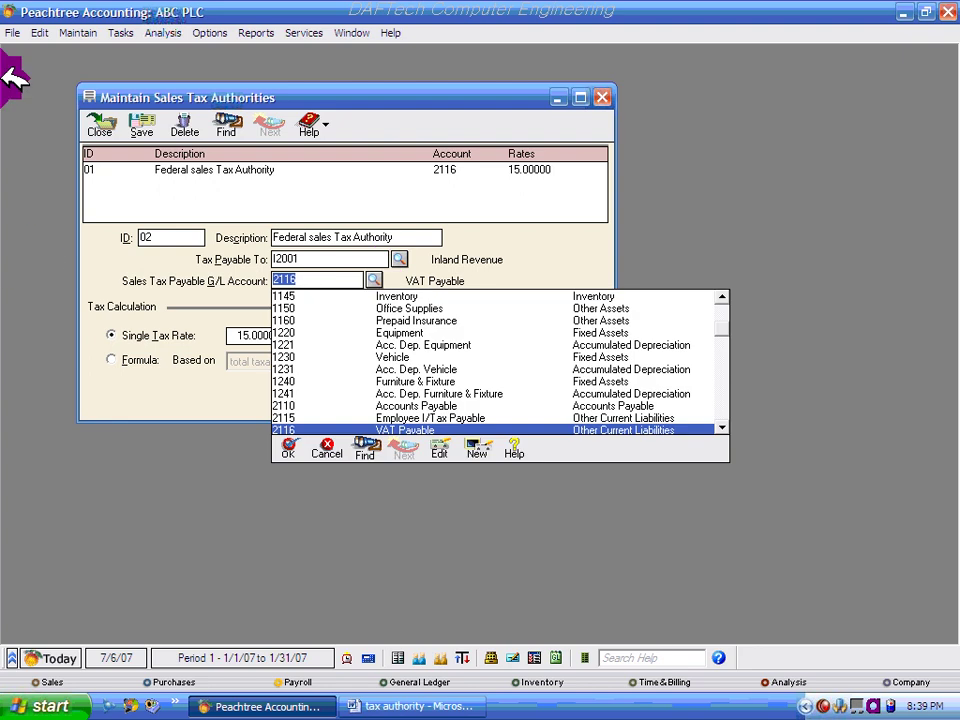
scroll(725, 426, down, 3)
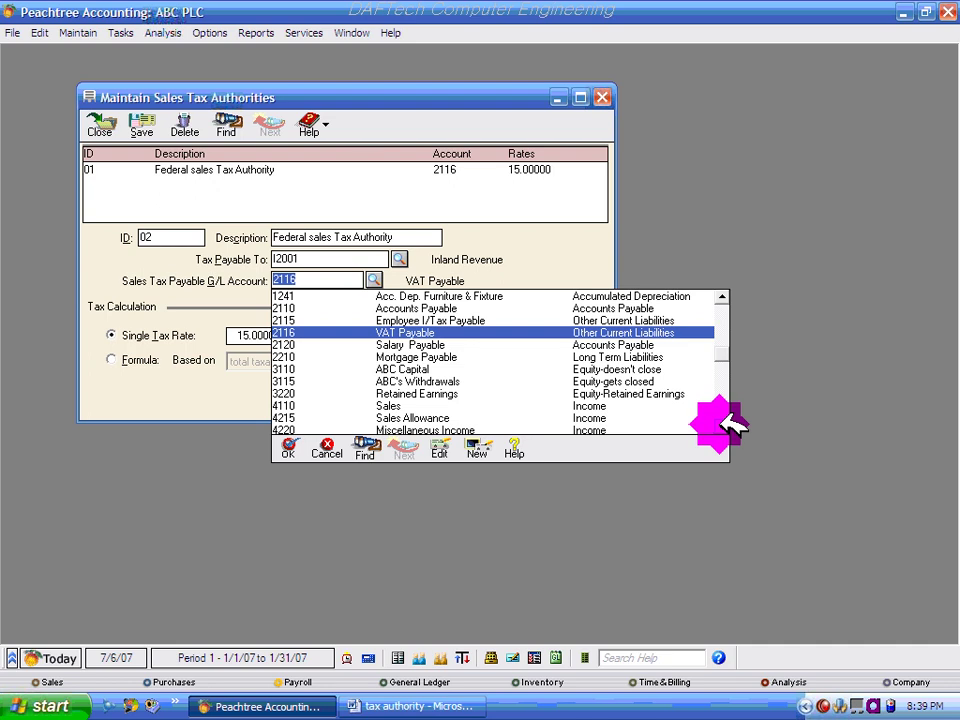
scroll(728, 422, down, 1)
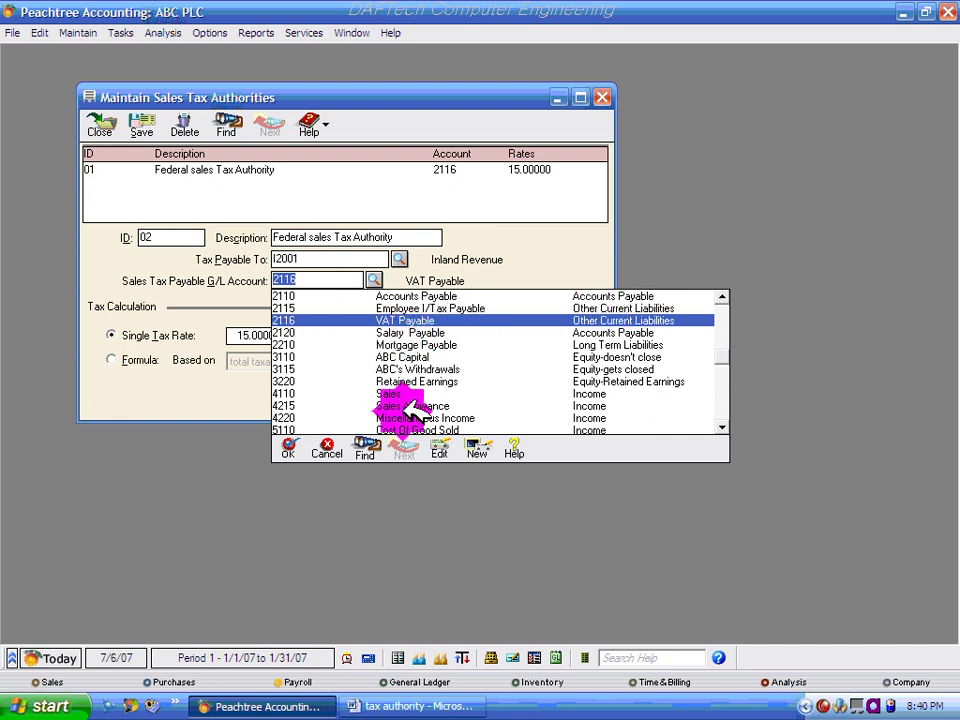
click(439, 446)
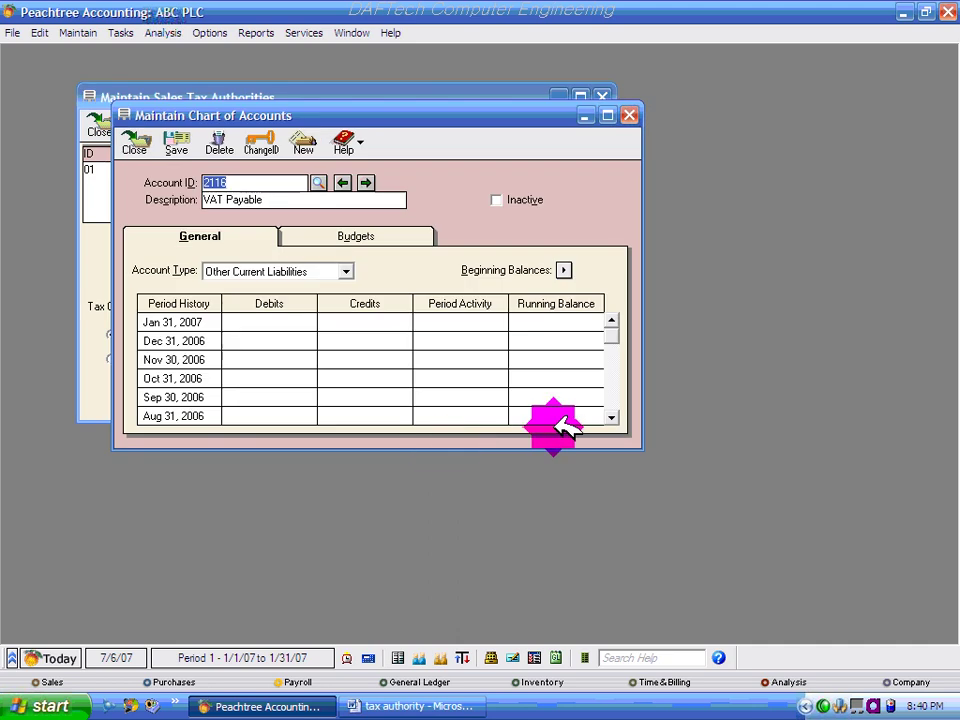
click(629, 115)
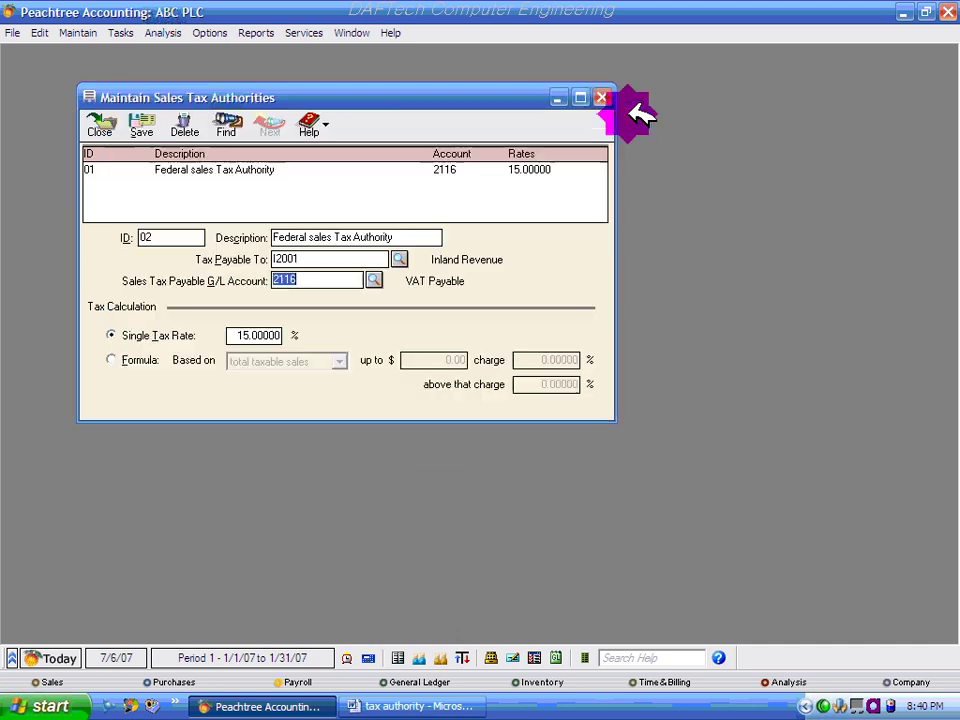
Step: Create and save a new G/L account 2117 described as "Witholding Payable" with the type Accounts Payable
click(376, 280)
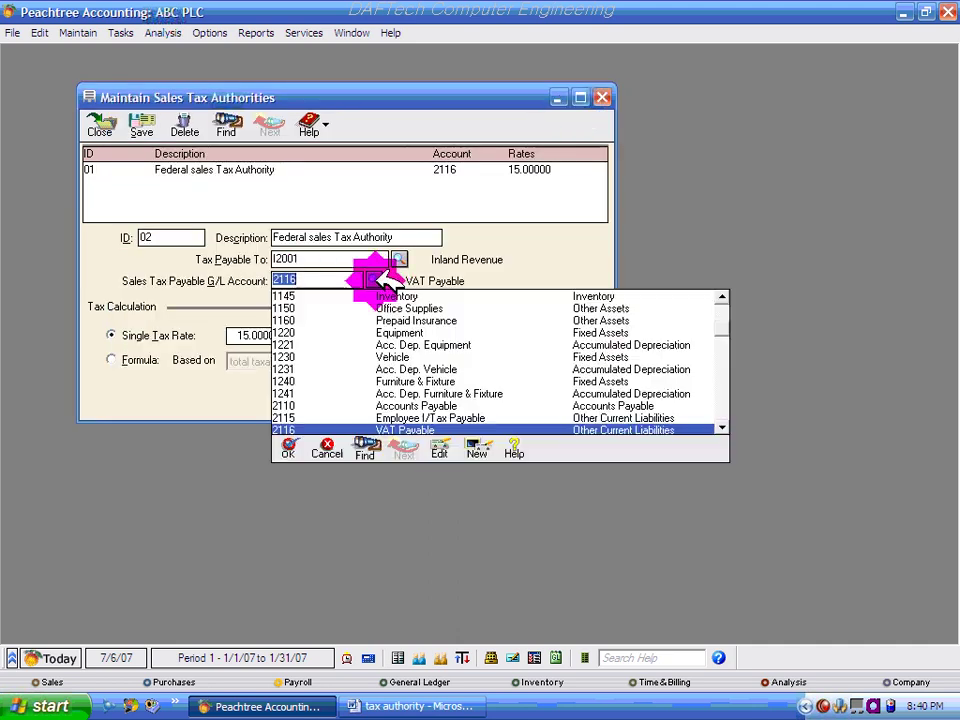
click(478, 447)
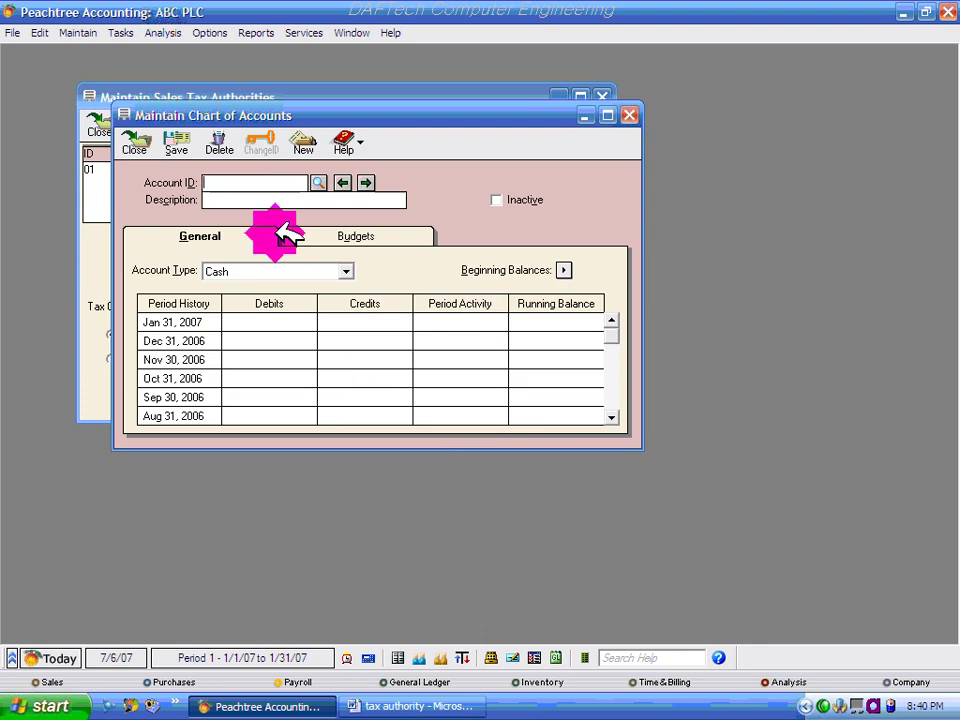
text(2117)
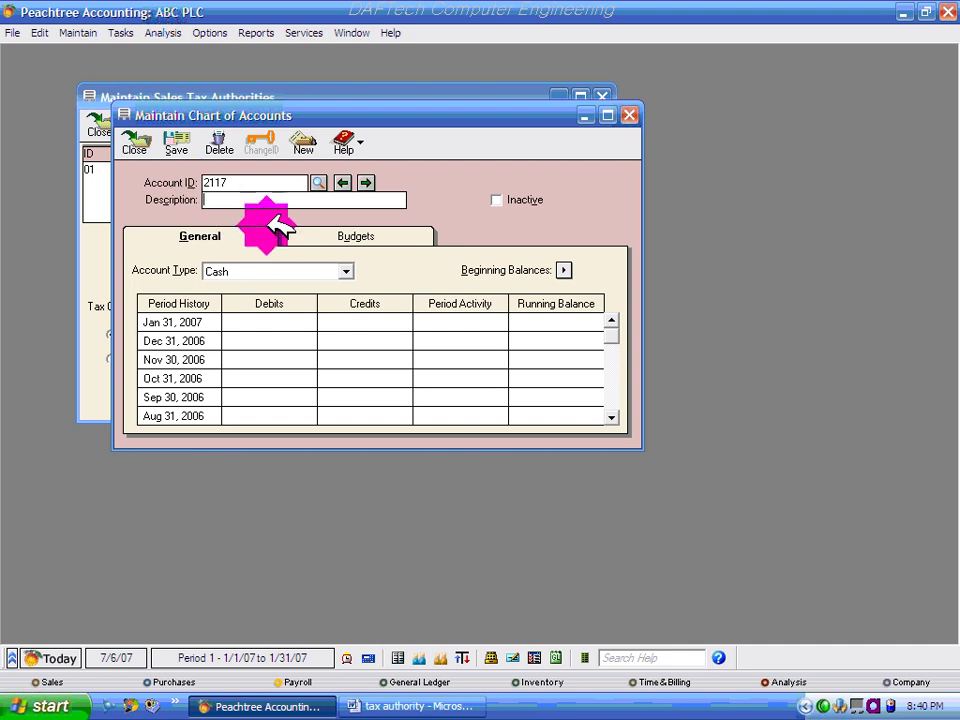
text(Withol)
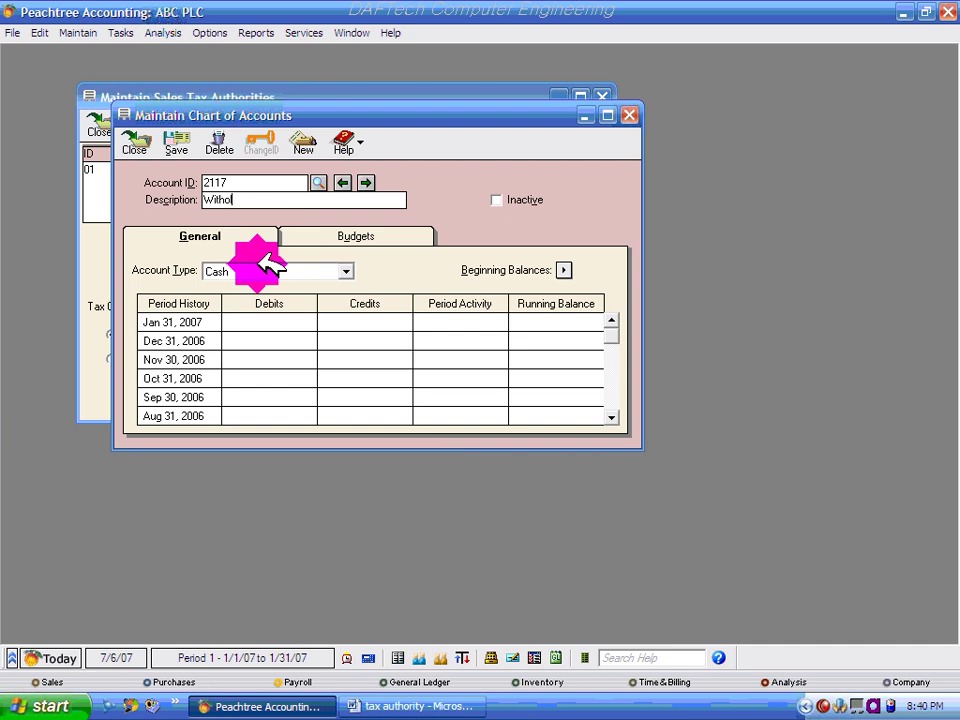
text(ding Payable)
click(245, 272)
click(255, 272)
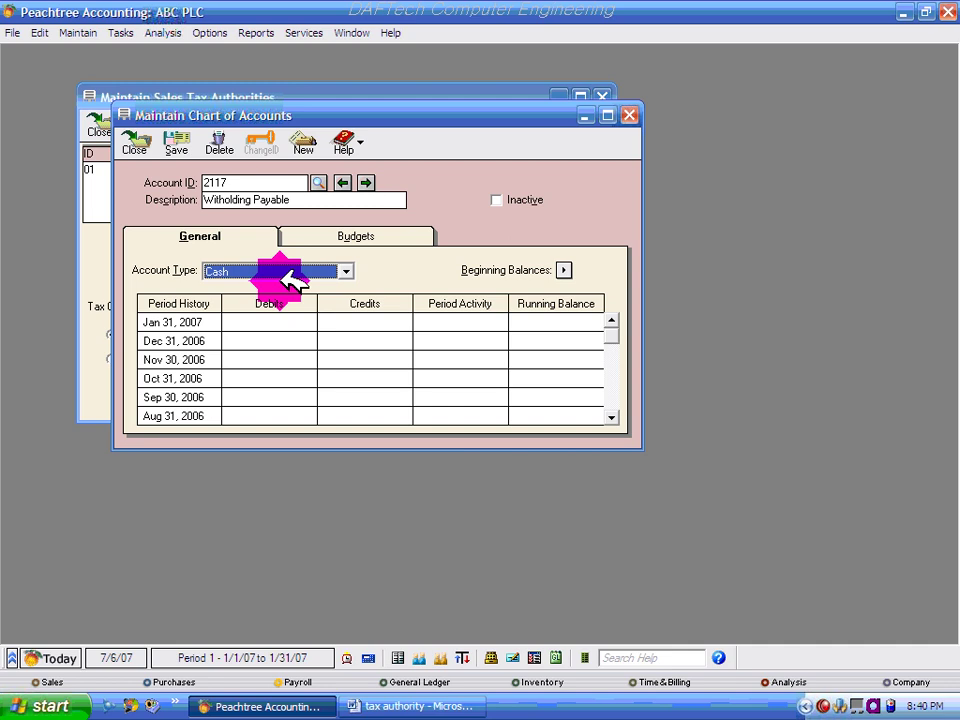
key(a)
click(176, 143)
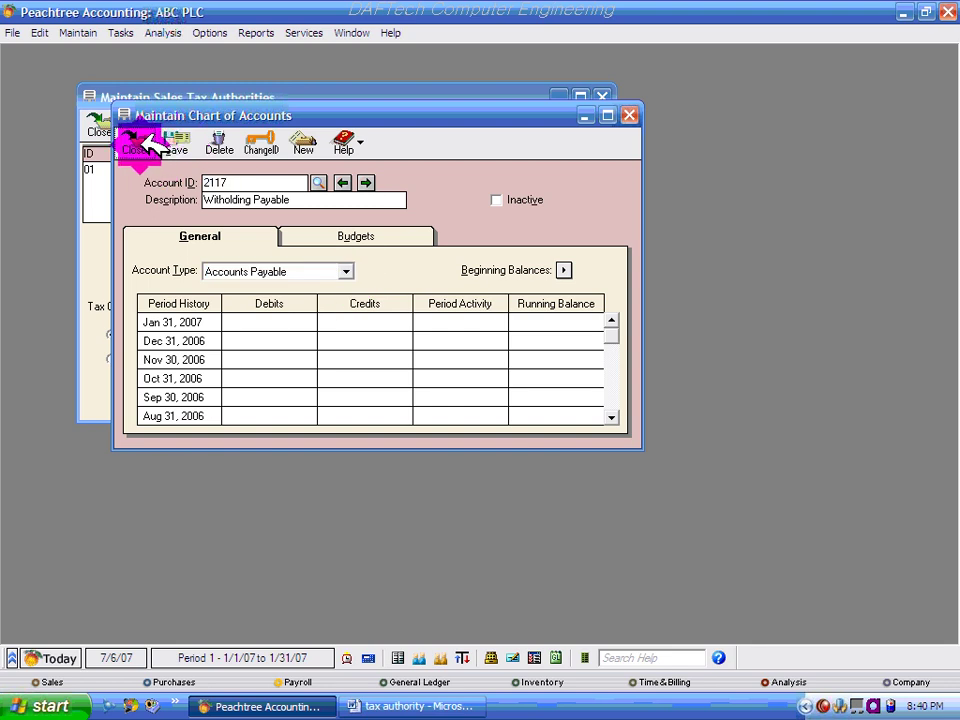
click(131, 142)
Step: Assign Witholding Payable 2117 as the sales tax payable G/L account of tax authority 02
click(338, 283)
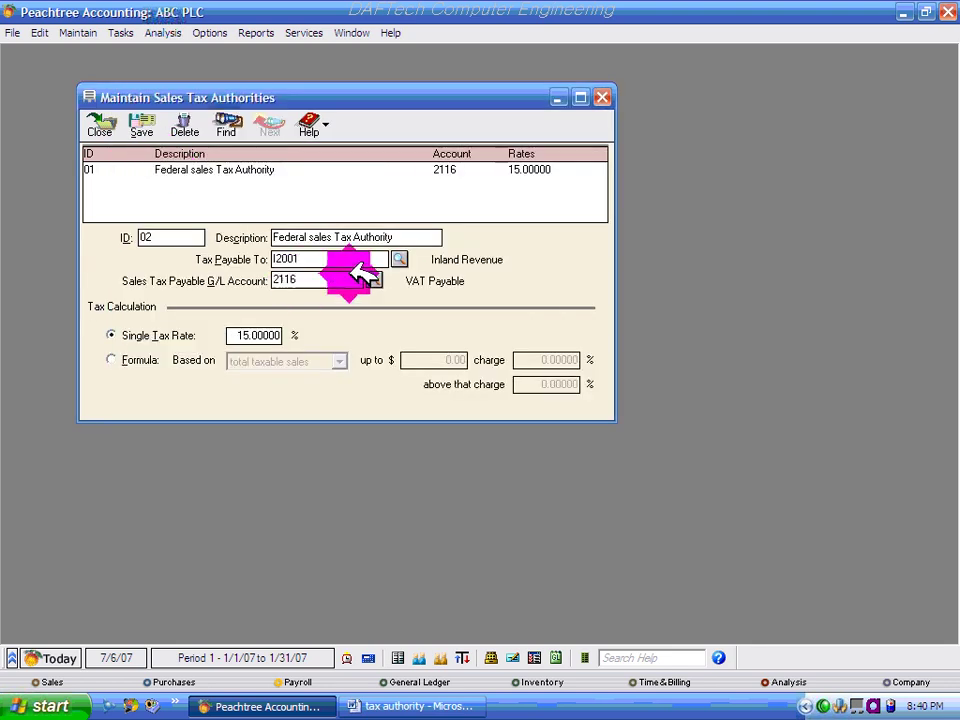
key(BackSpace)
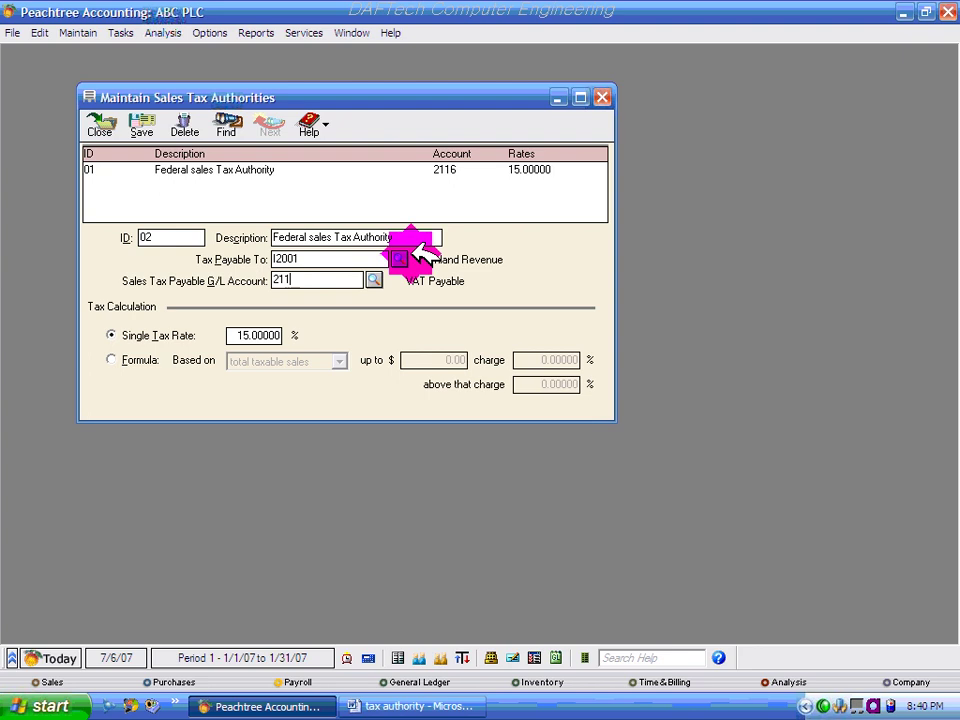
text(7)
key(Tab)
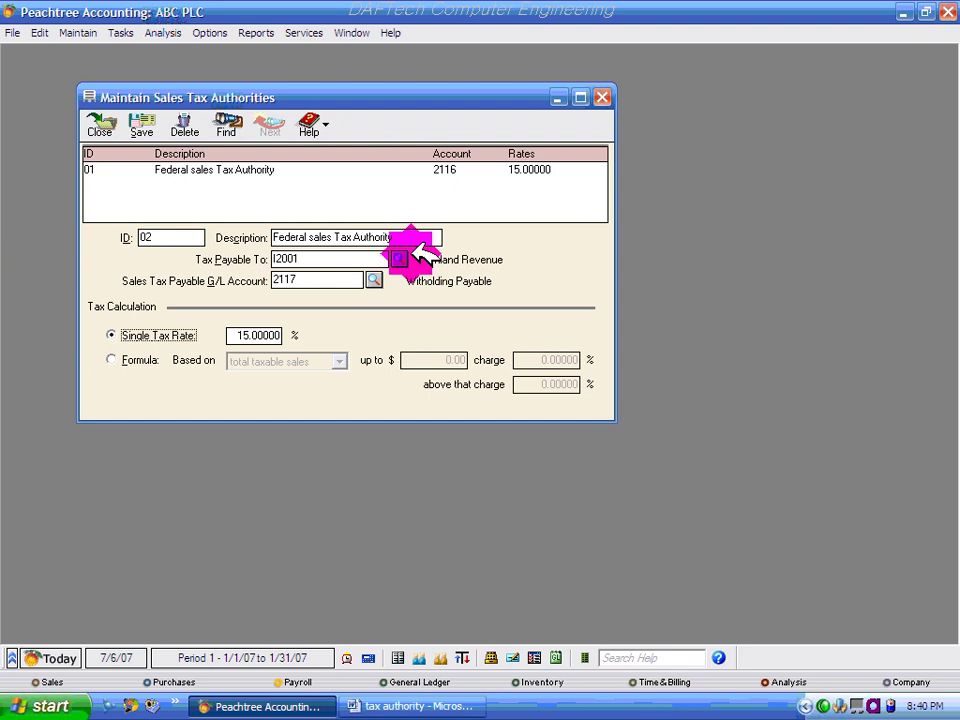
Step: Set the single tax rate to 2% and save tax authority 02
drag(242, 334, 279, 334)
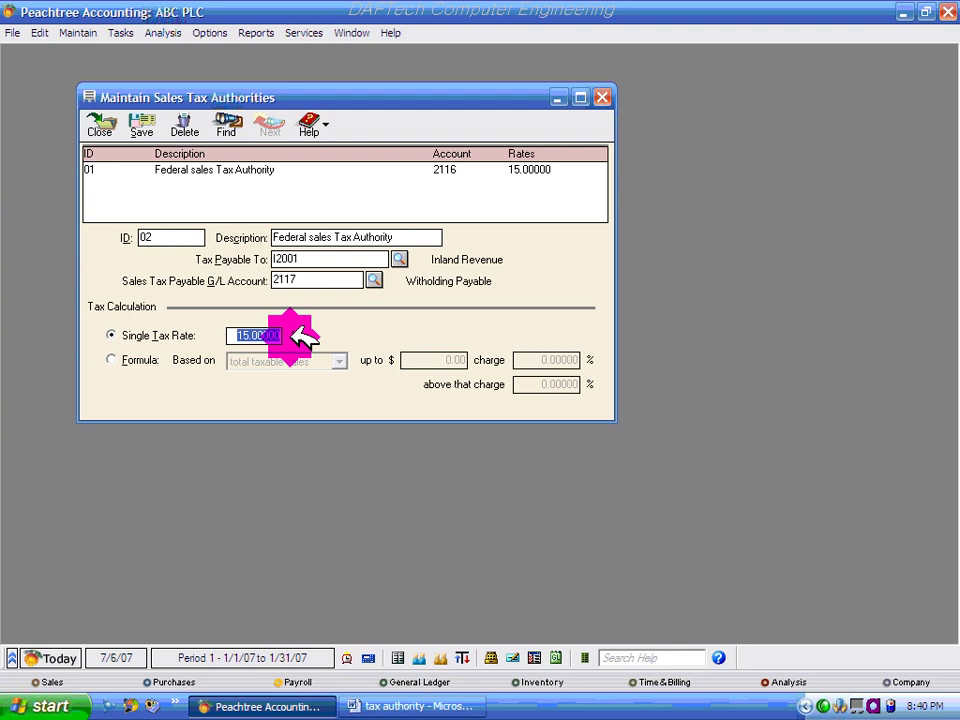
text(2)
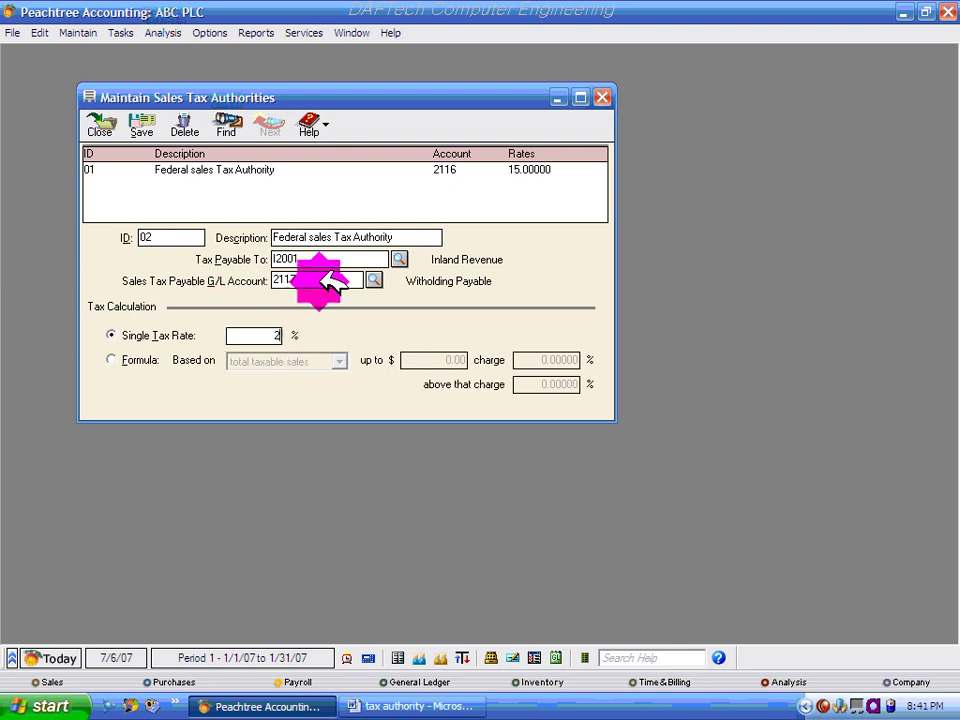
click(139, 127)
Step: Compare the payable accounts and rates of tax authorities 01 and 02, and close the sales tax authorities window
click(452, 169)
click(452, 184)
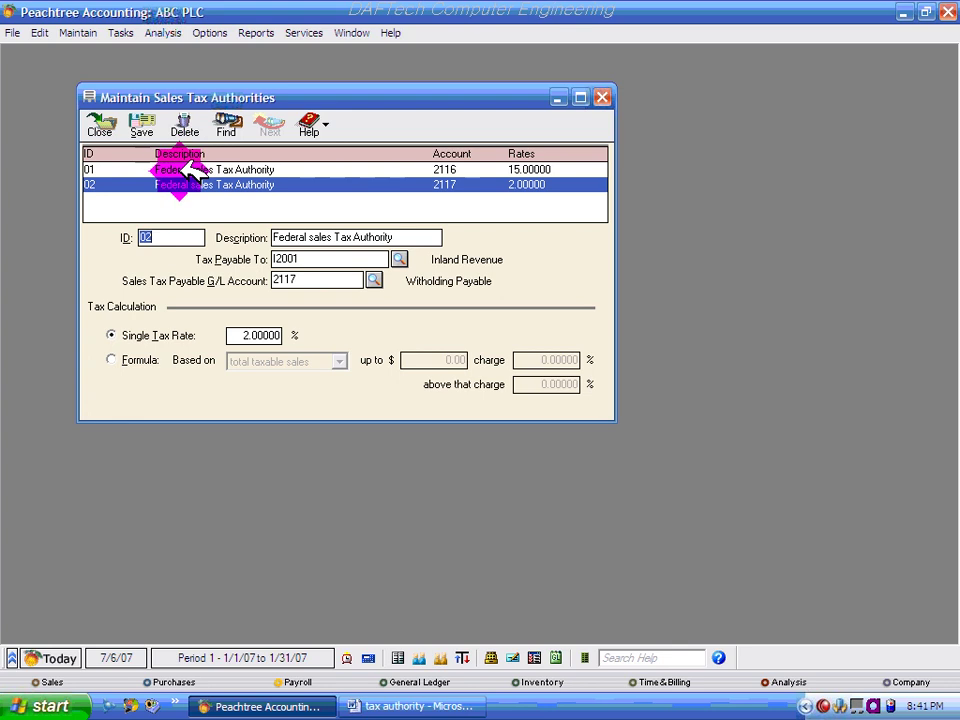
click(450, 169)
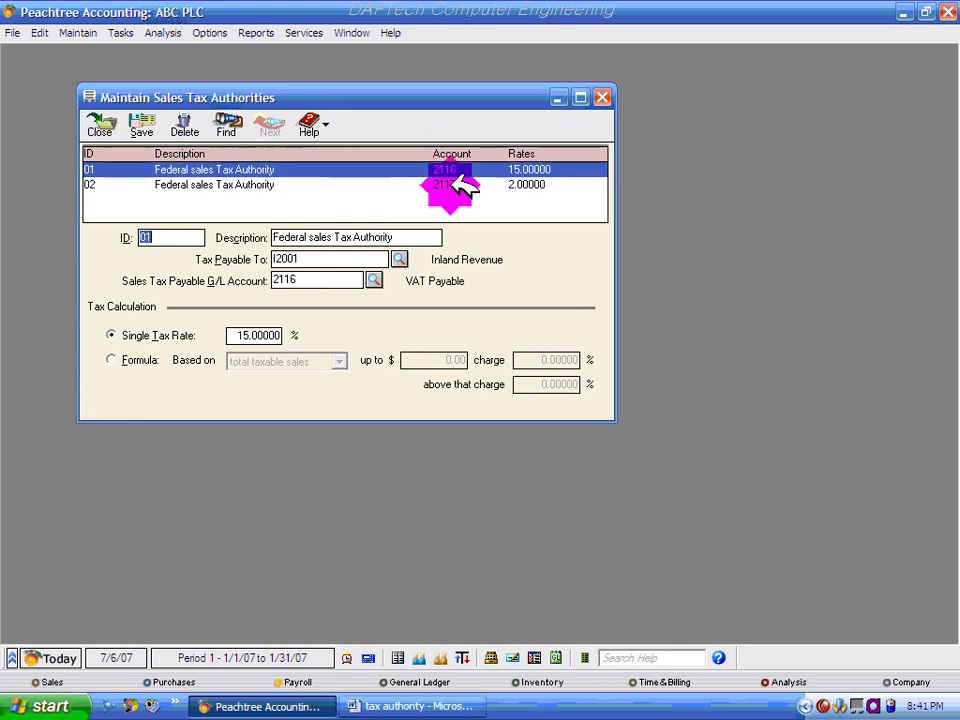
click(533, 185)
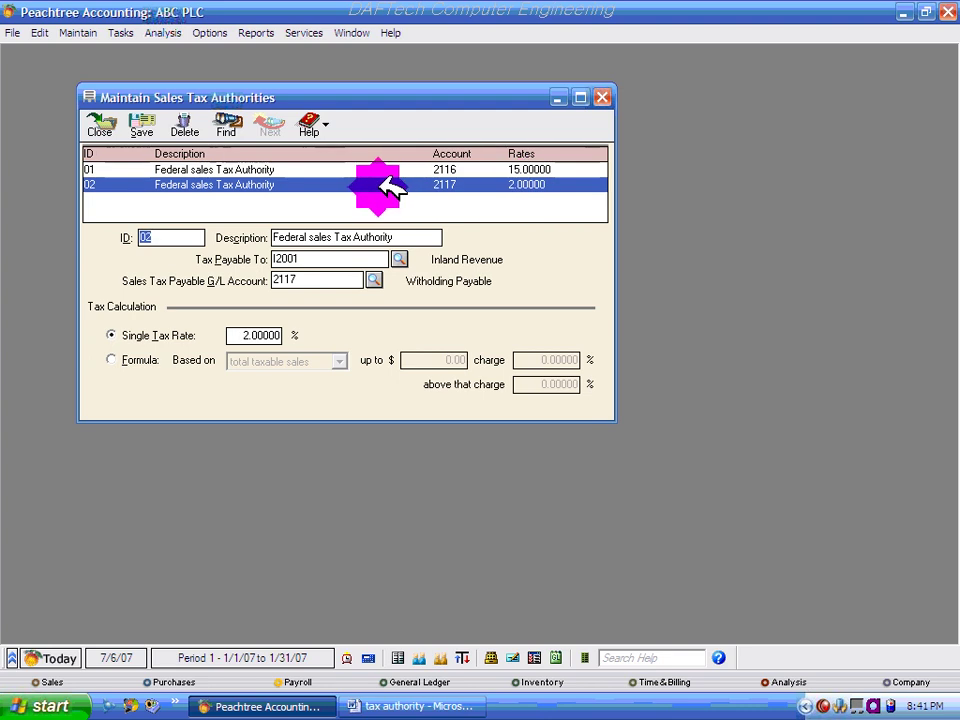
click(520, 169)
click(535, 184)
click(534, 171)
click(535, 184)
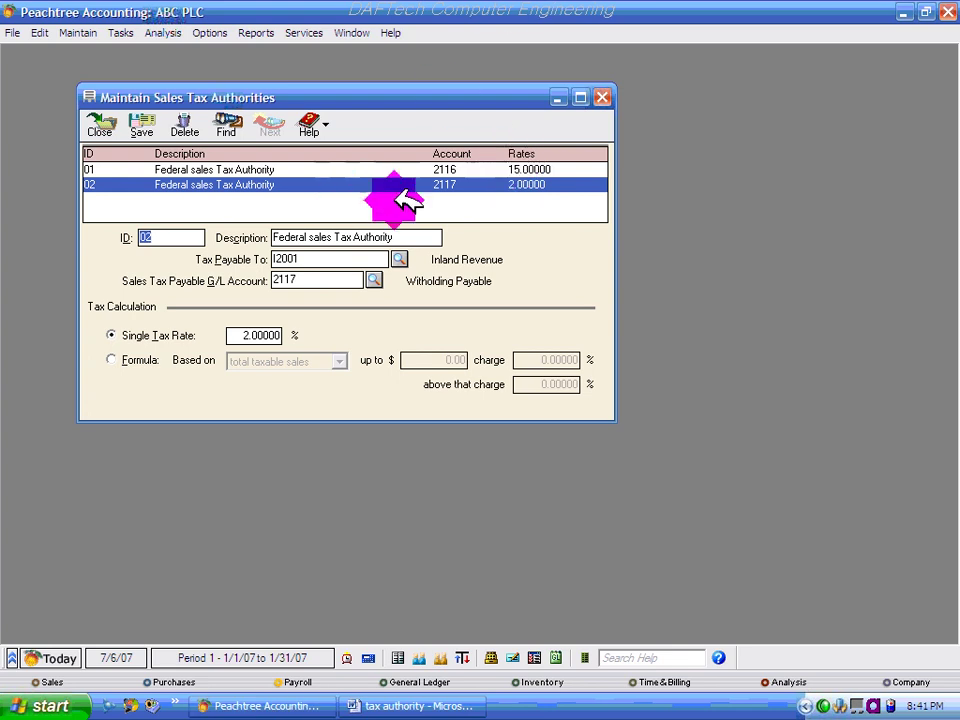
click(100, 127)
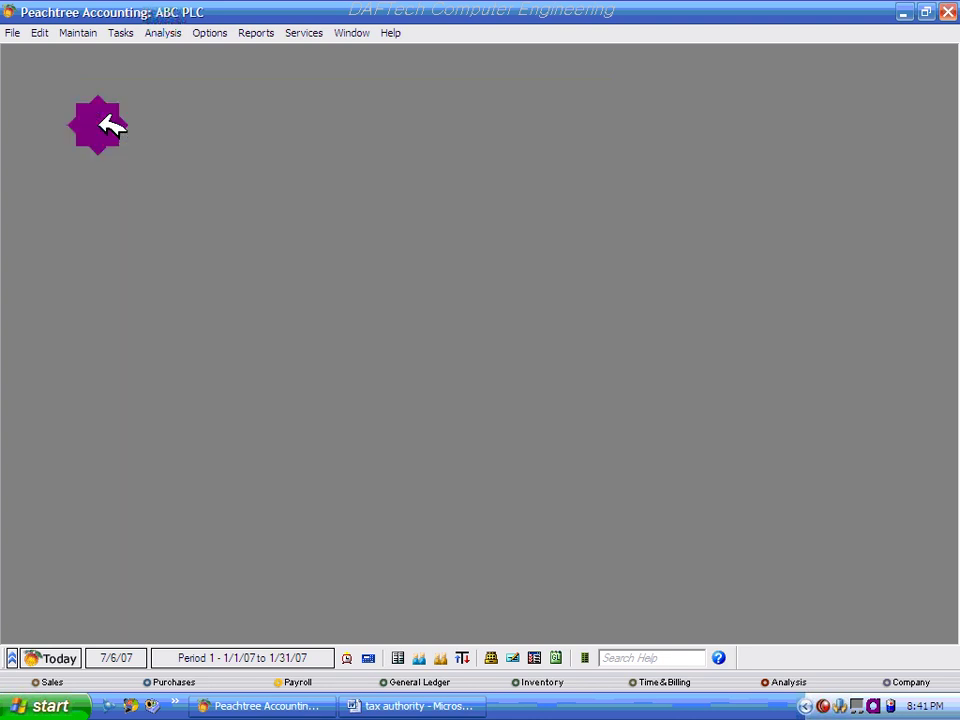